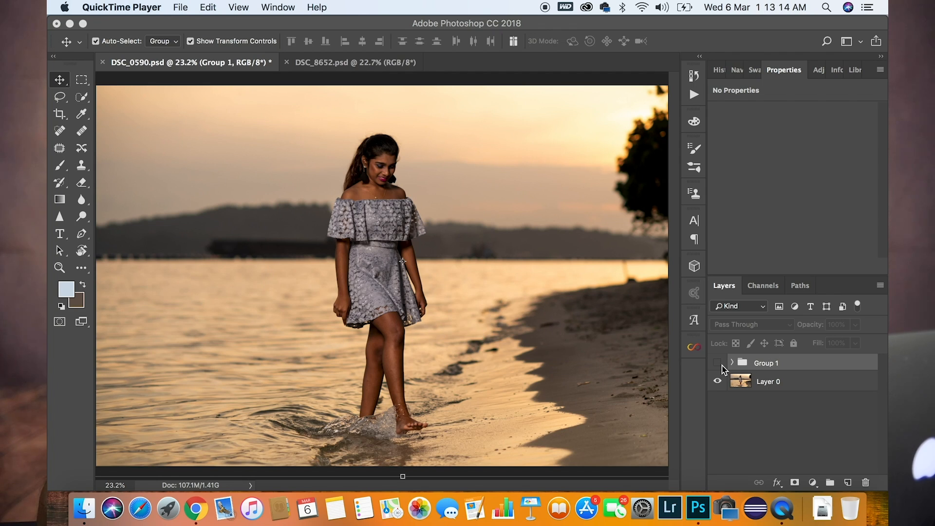
- Compare the edited and original photo by toggling the visibility of Group 1, leaving the group hidden
click(721, 367)
click(717, 363)
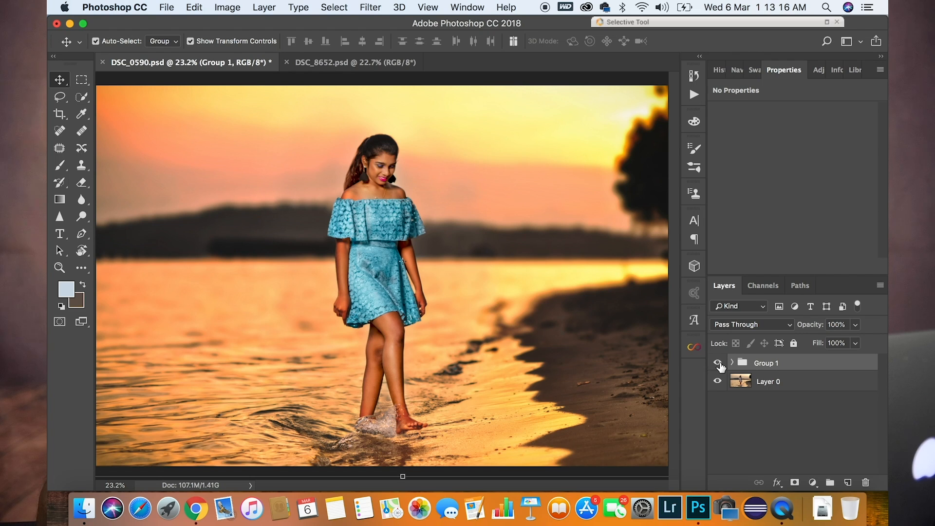
click(719, 363)
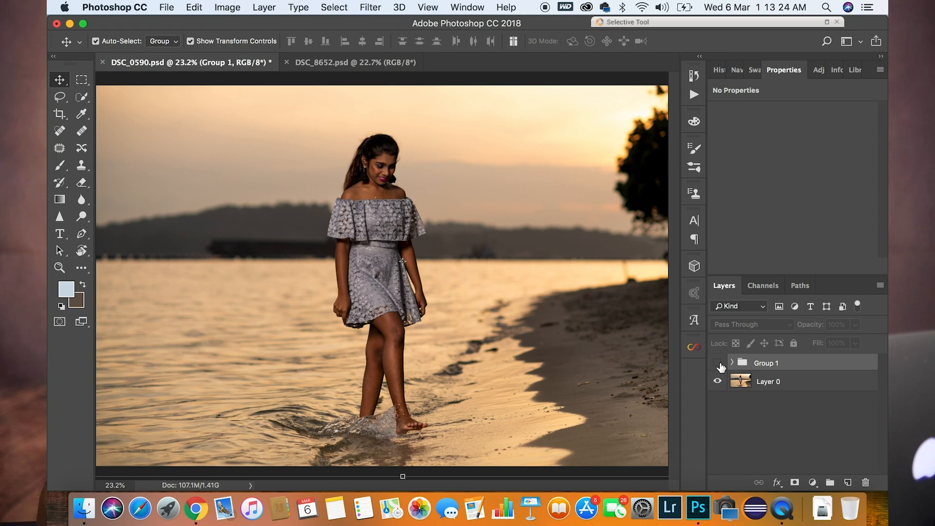
click(718, 362)
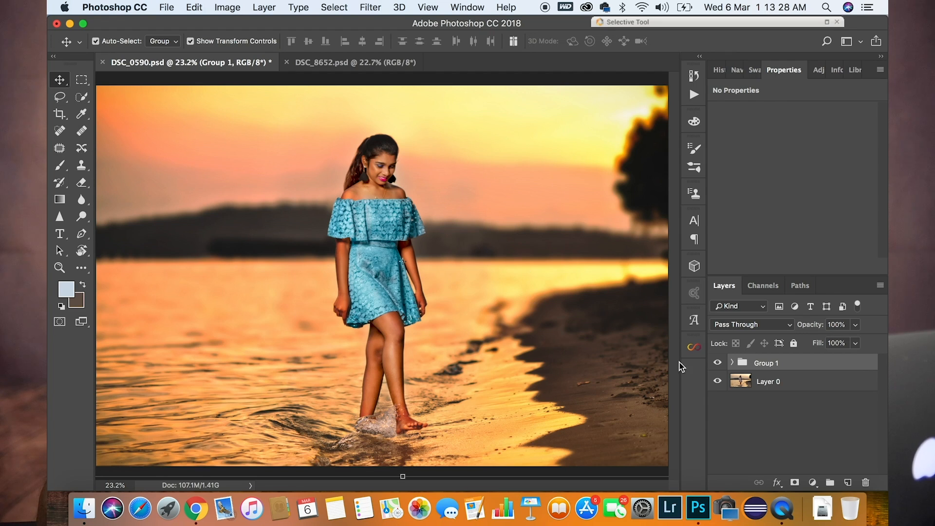
click(718, 363)
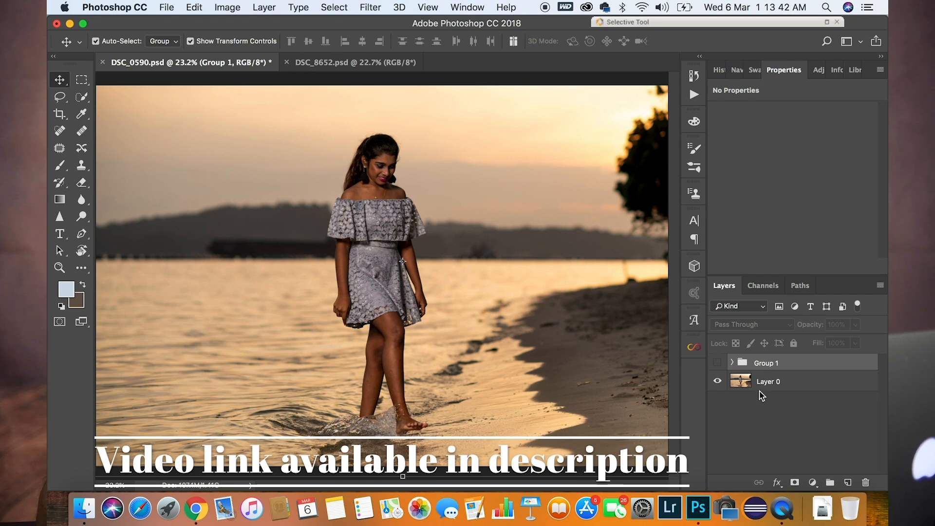
- Duplicate Layer 0 as "Layer 0 copy" within DSC_0590.psd
click(774, 383)
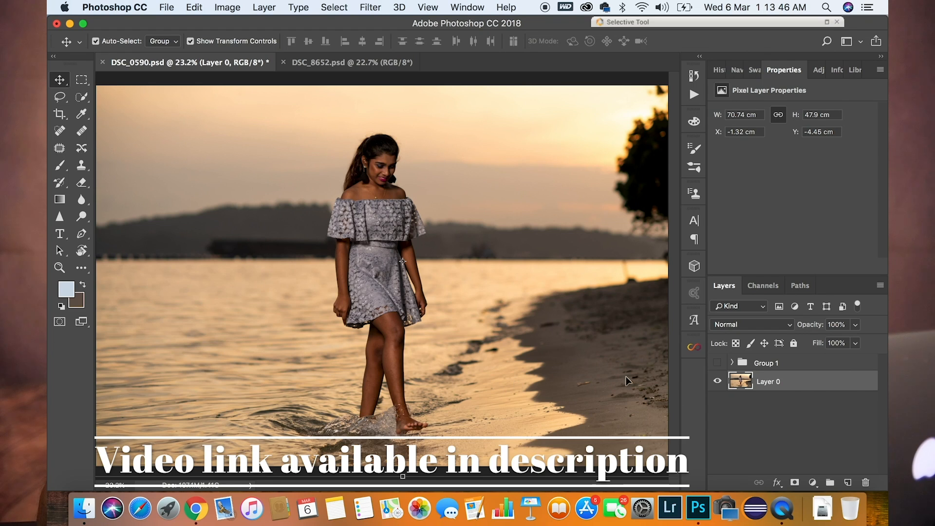
click(769, 384)
mouse_move(769, 384)
mouse_down()
mouse_move(851, 486)
mouse_move(786, 378)
mouse_up()
right_click(788, 382)
click(789, 384)
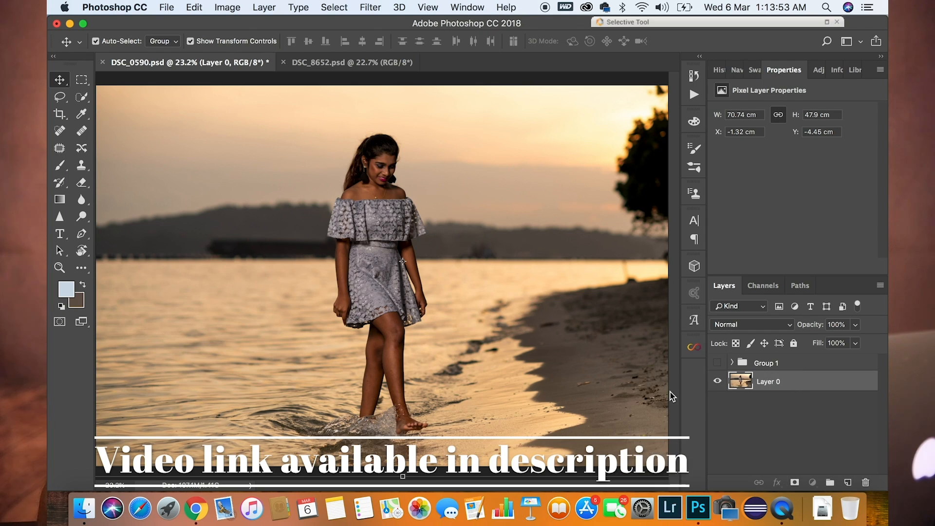
right_click(767, 384)
click(649, 440)
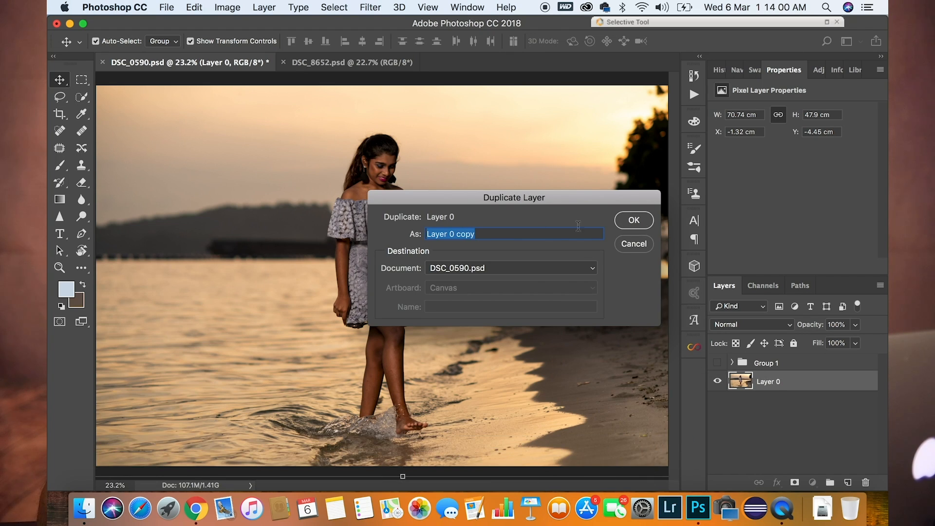
click(632, 221)
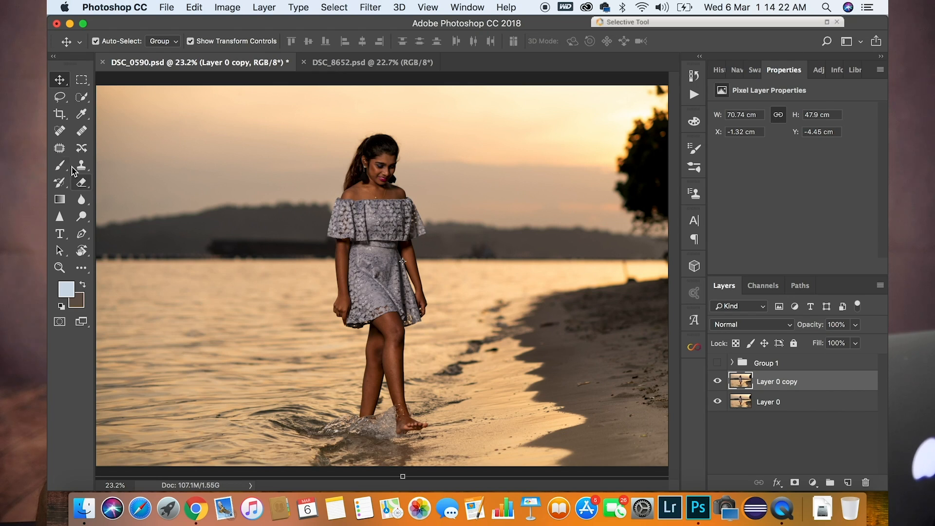
- Select the woman on the duplicated layer automatically using the Quick Selection tool's Select Subject command
click(81, 100)
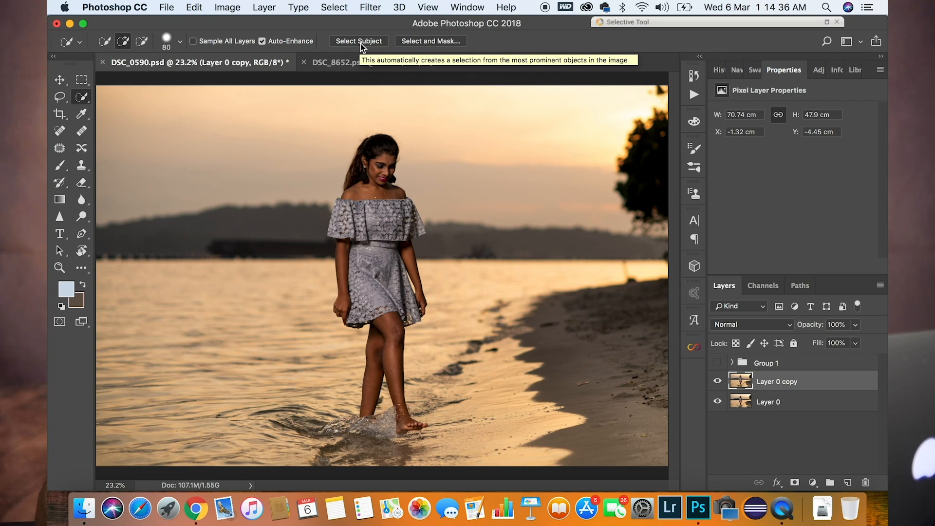
click(506, 9)
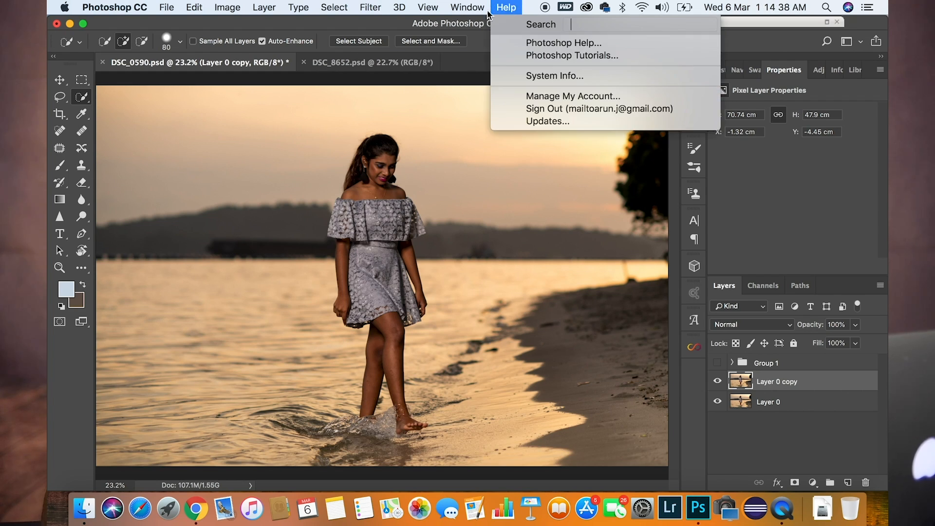
mouse_move(466, 8)
click(407, 26)
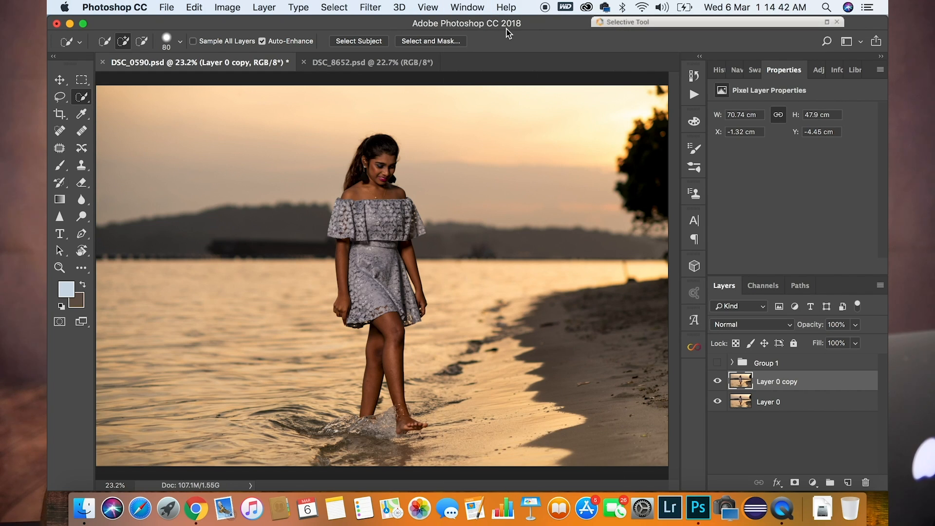
click(356, 43)
- Subtract the background gap between the woman's arm and dress from the selection with a size 40 Quick Selection brush
scroll(358, 261, up, 5)
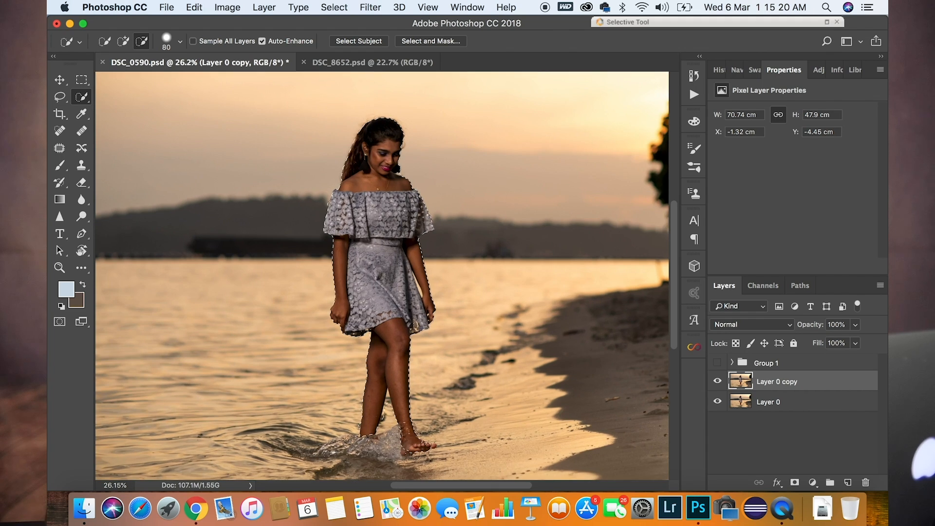
scroll(358, 263, up, 2)
scroll(358, 264, up, 6)
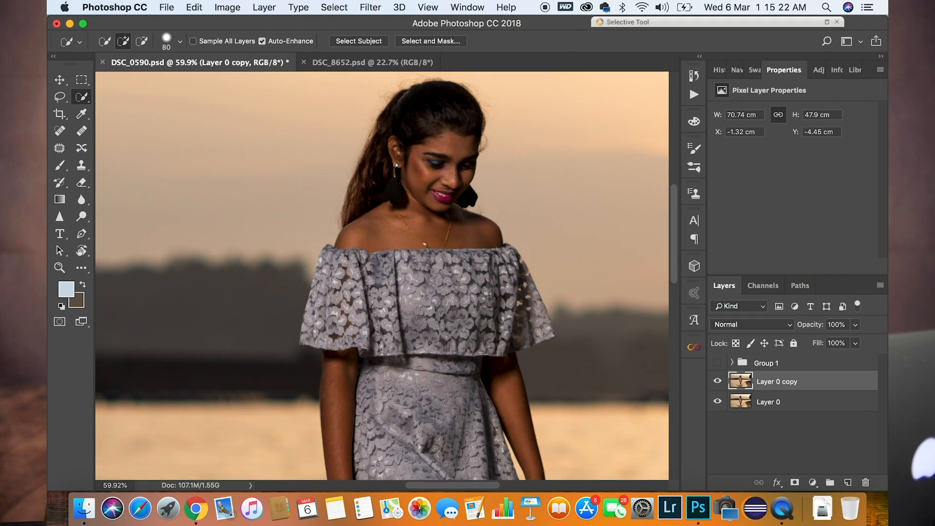
scroll(388, 182, down, 3)
scroll(445, 215, down, 1)
scroll(444, 214, right, 1)
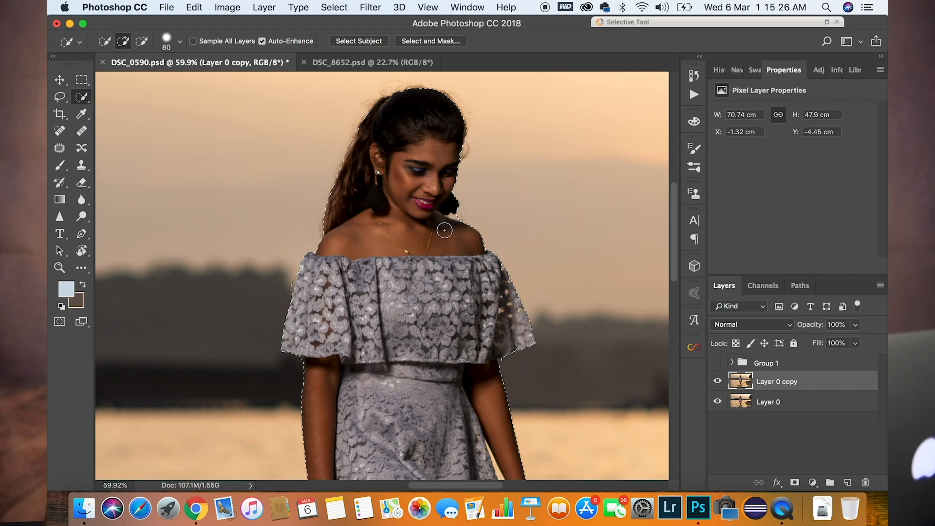
scroll(440, 239, down, 7)
scroll(441, 239, right, 1)
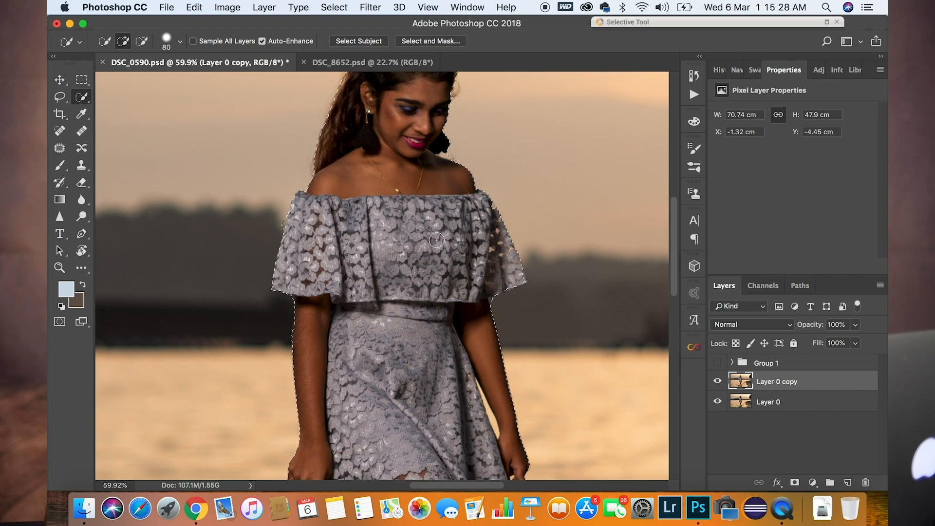
scroll(433, 259, down, 6)
scroll(434, 259, right, 1)
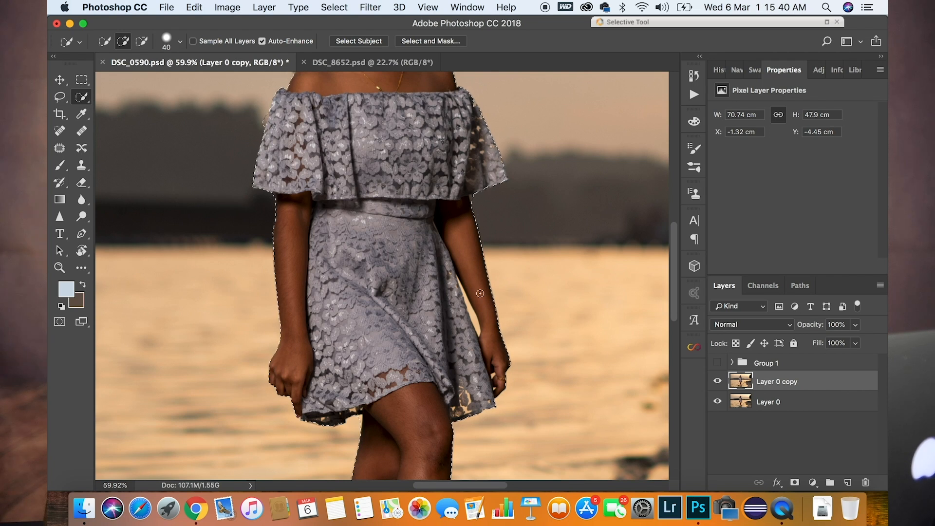
key(alt)
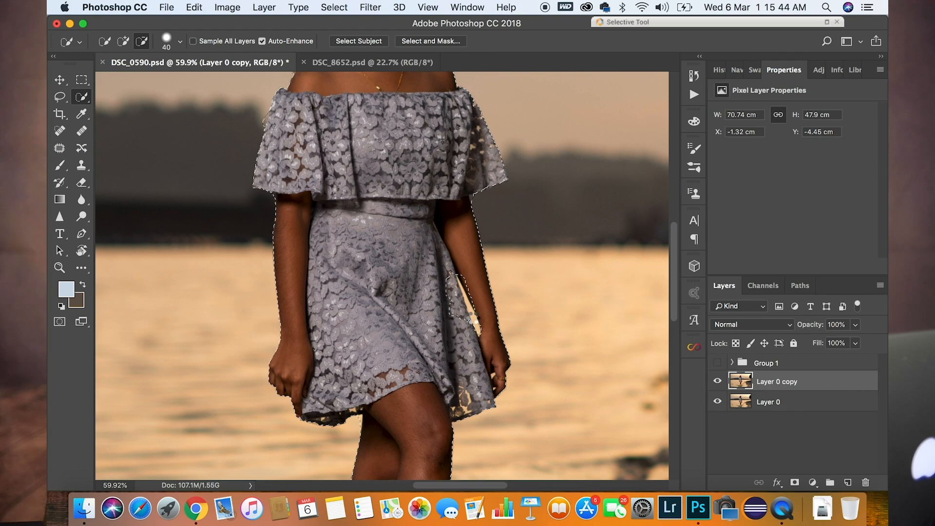
click(492, 325)
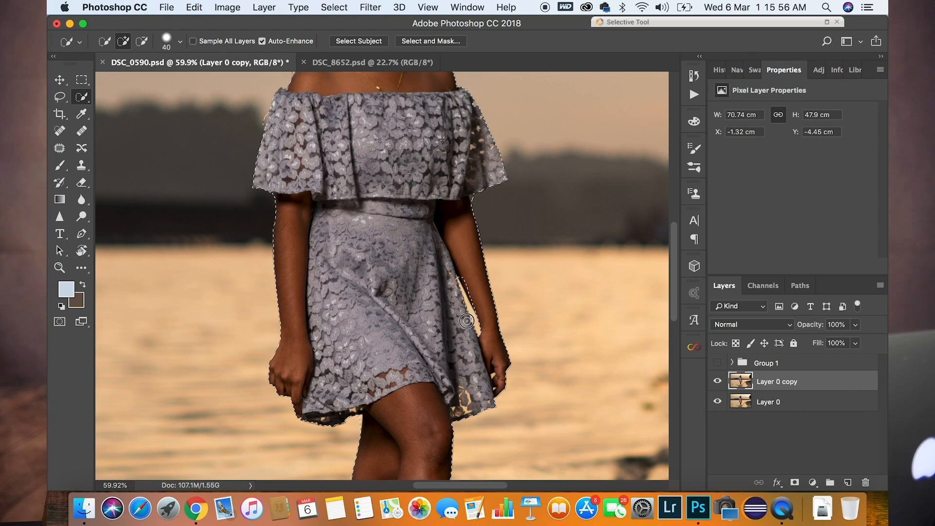
click(475, 294)
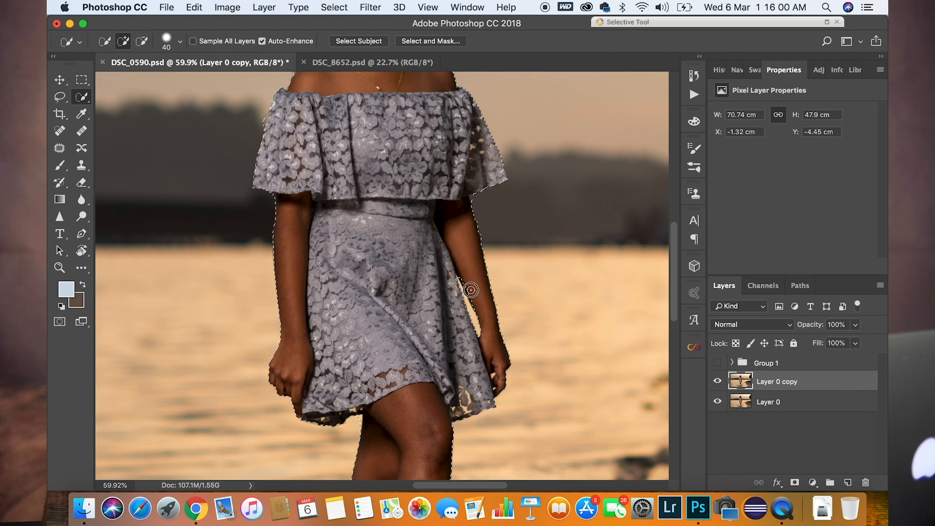
drag(473, 295, 493, 336)
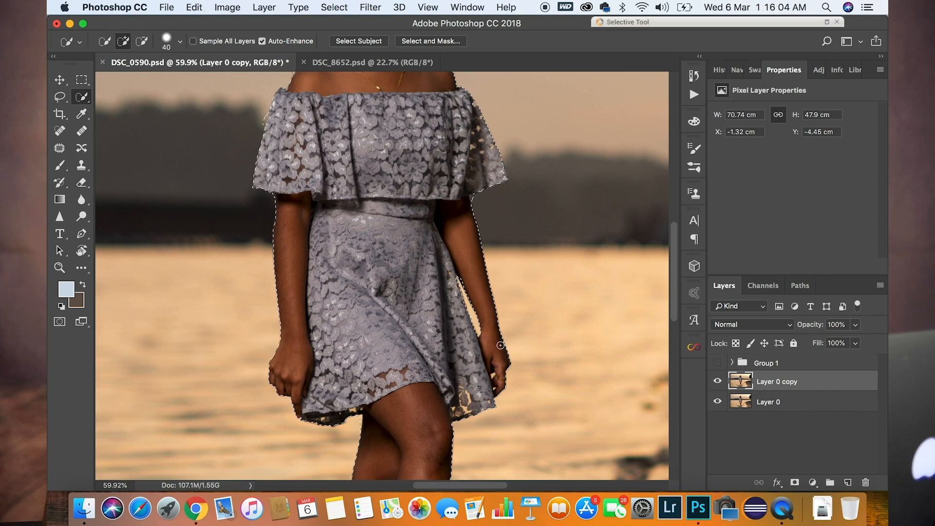
- Subtract the water between the lower legs and beside the rear calf from the selection
scroll(496, 341, down, 5)
scroll(500, 345, down, 5)
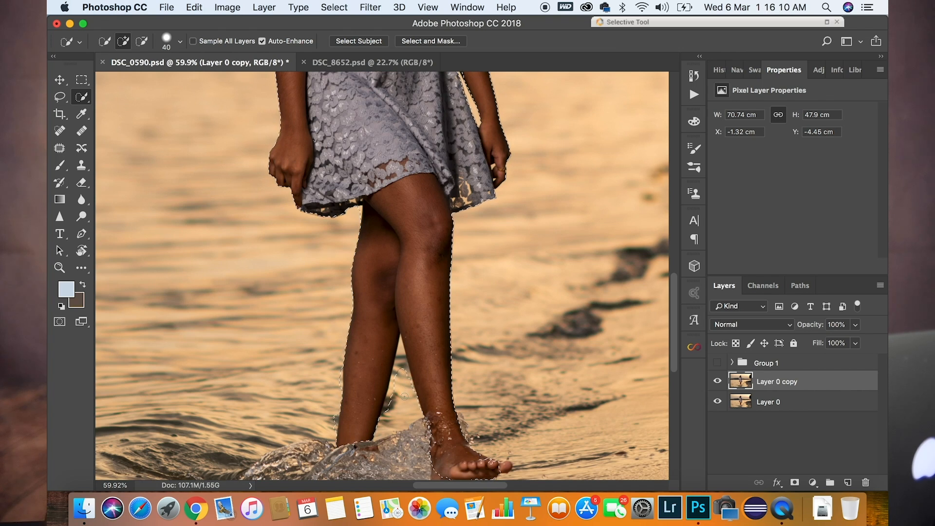
key(alt)
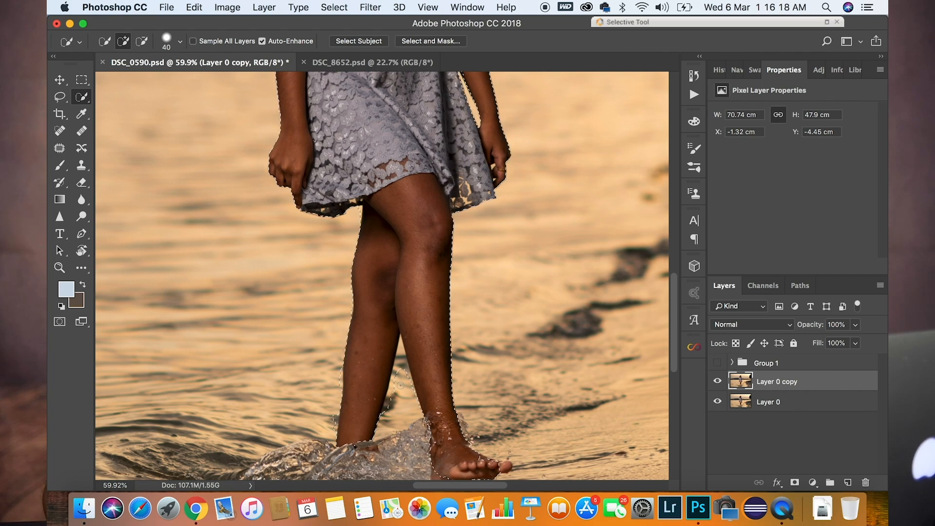
key(alt)
drag(403, 385, 392, 413)
key(alt)
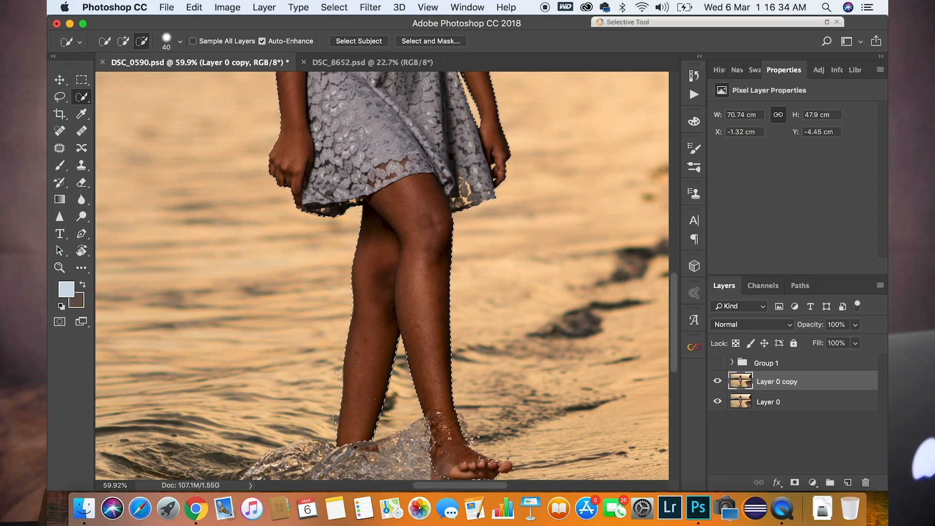
drag(339, 377, 335, 412)
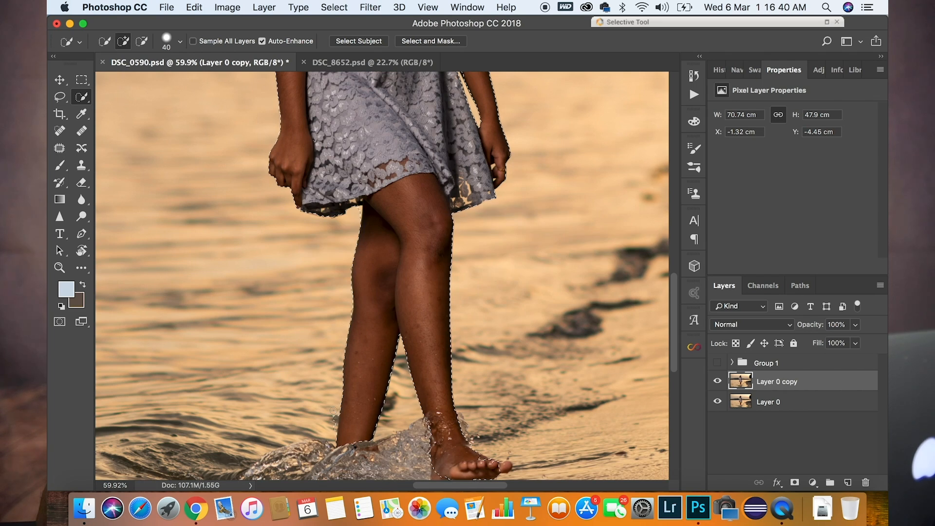
click(332, 428)
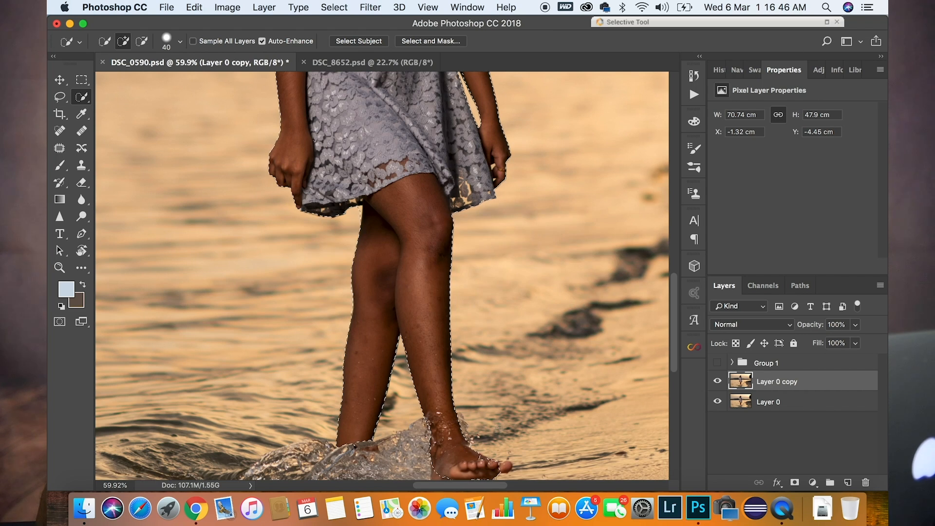
- Add the water splash around the feet to the selection and subtract the reflection area below it, cleaning up around the toes
scroll(260, 407, down, 3)
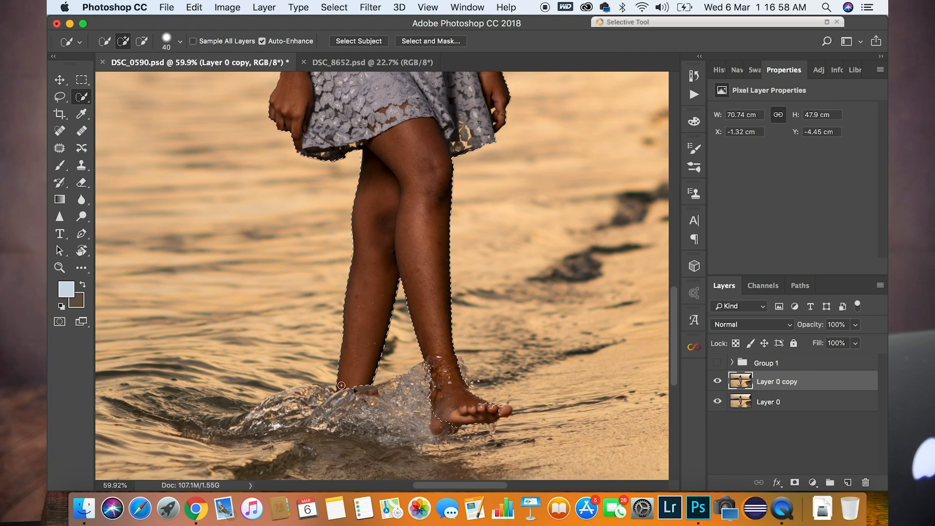
mouse_move(316, 391)
mouse_down()
mouse_move(233, 427)
mouse_move(381, 429)
mouse_move(366, 406)
mouse_up()
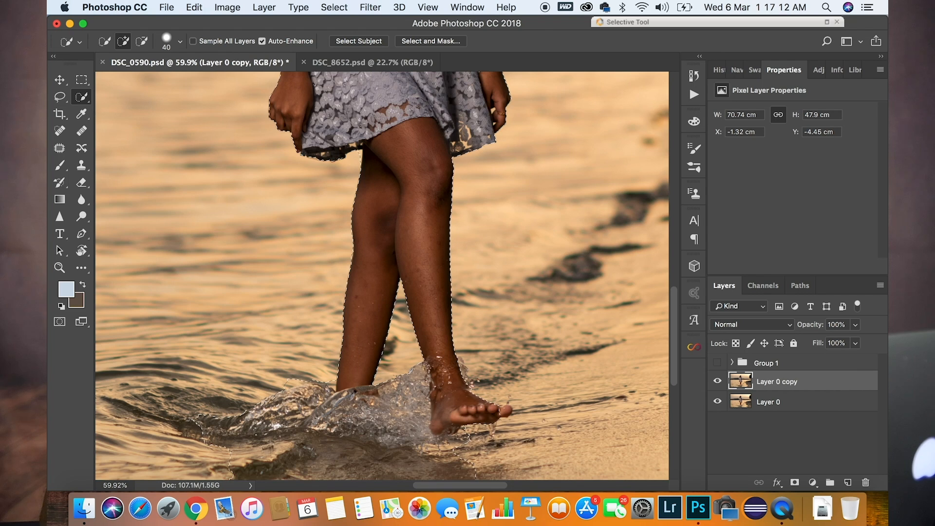
scroll(433, 423, down, 4)
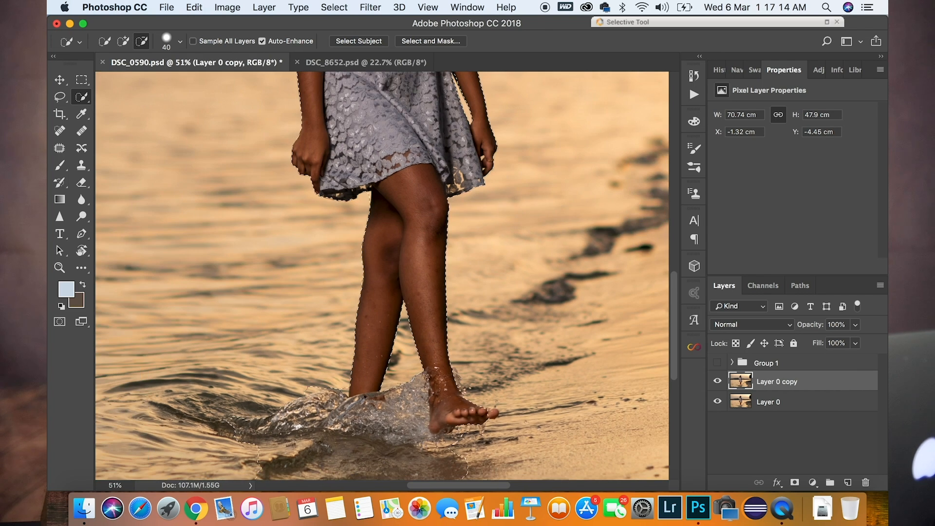
scroll(421, 430, down, 2)
scroll(421, 430, down, 6)
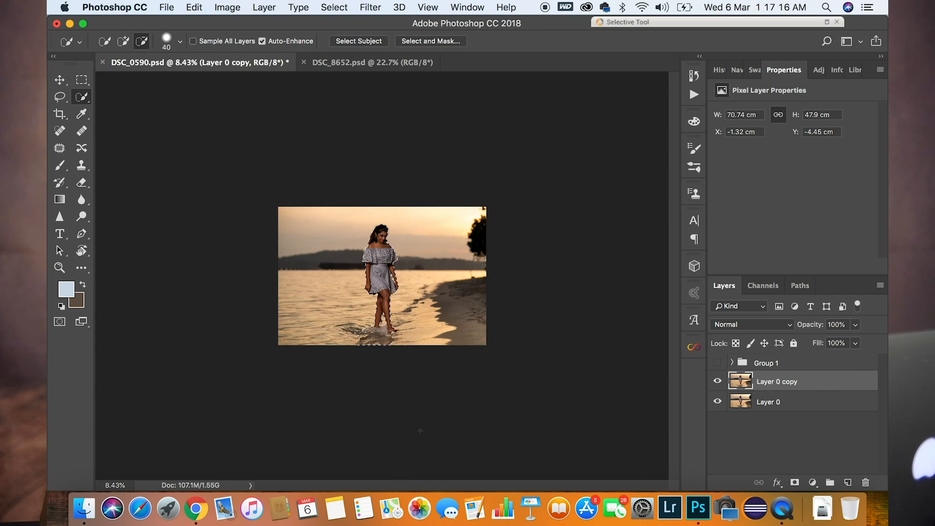
scroll(397, 399, up, 2)
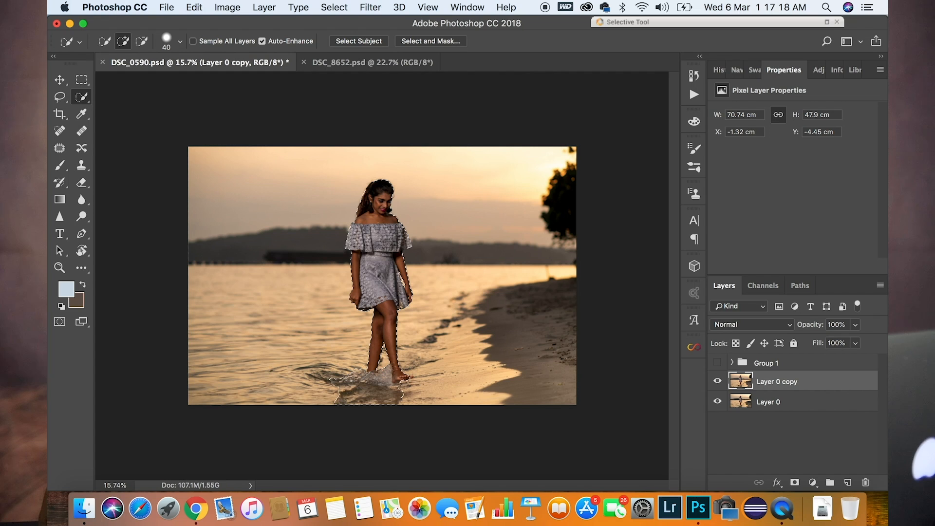
scroll(385, 395, down, 1)
scroll(385, 395, up, 7)
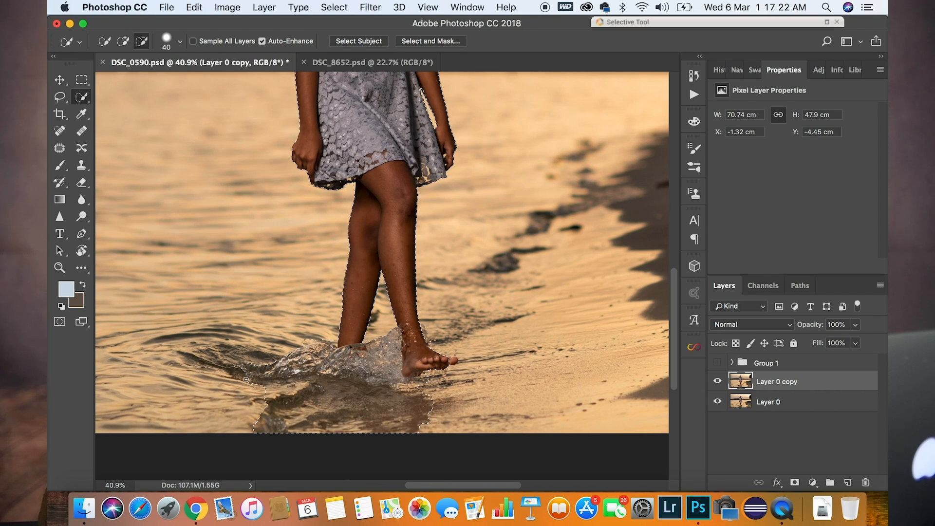
drag(312, 380, 399, 385)
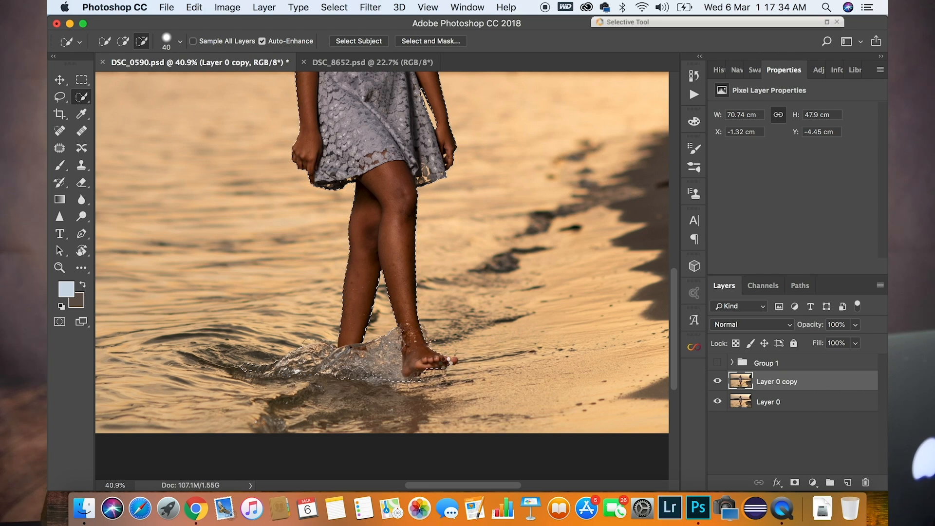
click(440, 363)
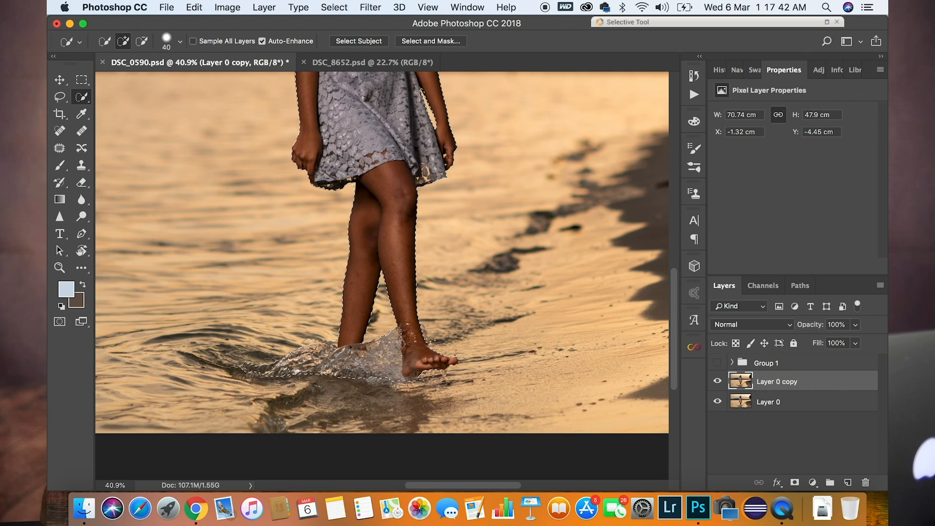
- Open the woman's selection in Select and Mask and keep the Overlay view mode
scroll(469, 351, up, 10)
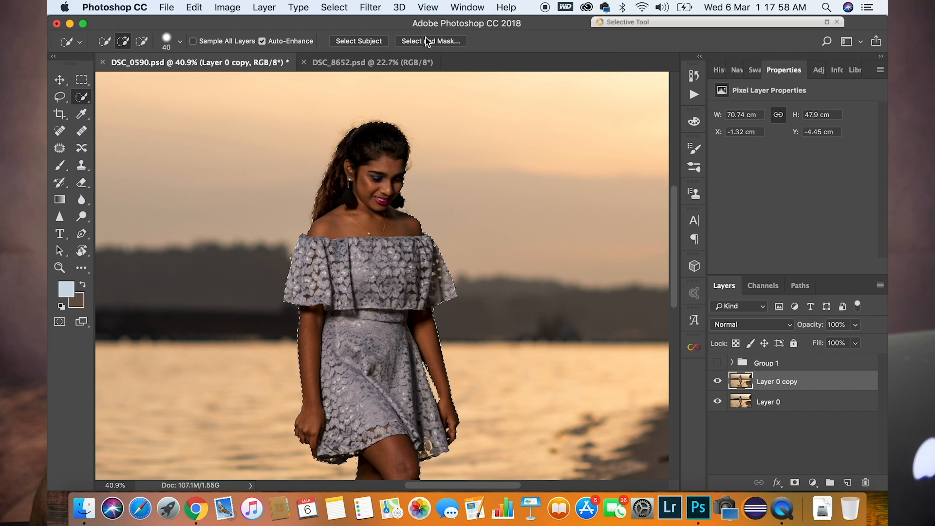
click(438, 42)
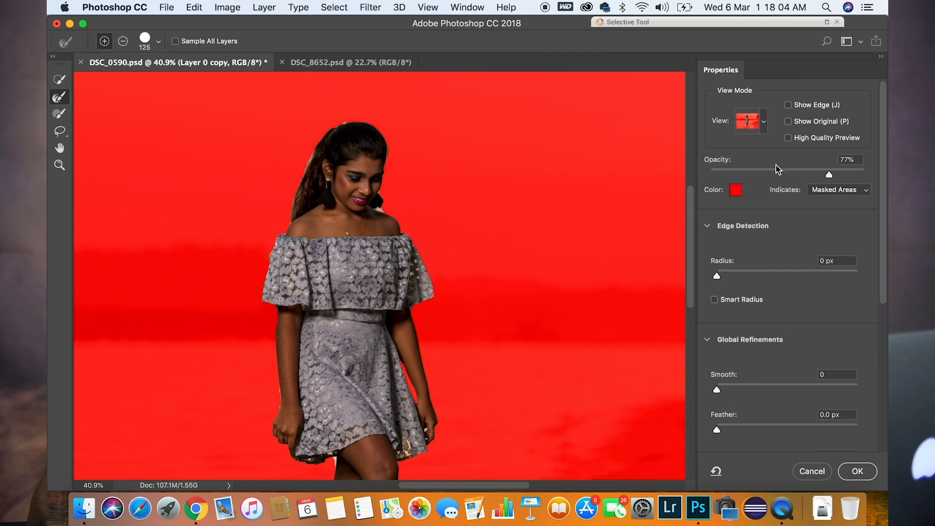
click(763, 122)
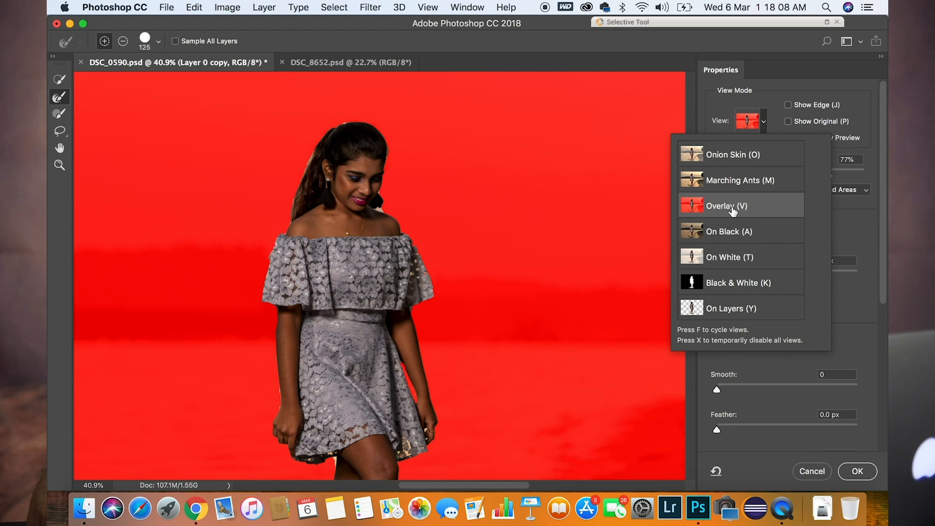
click(782, 112)
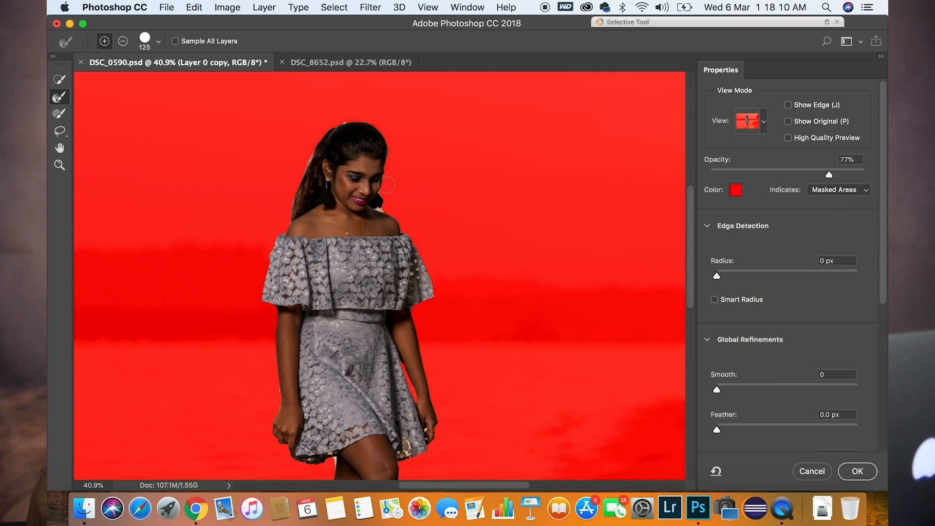
- Refine the selection edge along the rear leg below the dress hem and around the front foot with a size 80 Refine Edge brush
scroll(441, 299, down, 5)
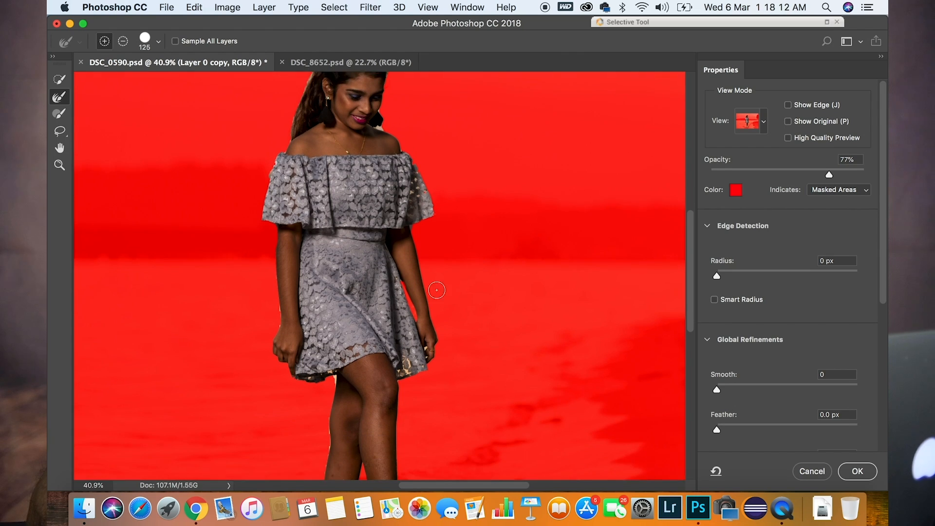
scroll(436, 282, down, 2)
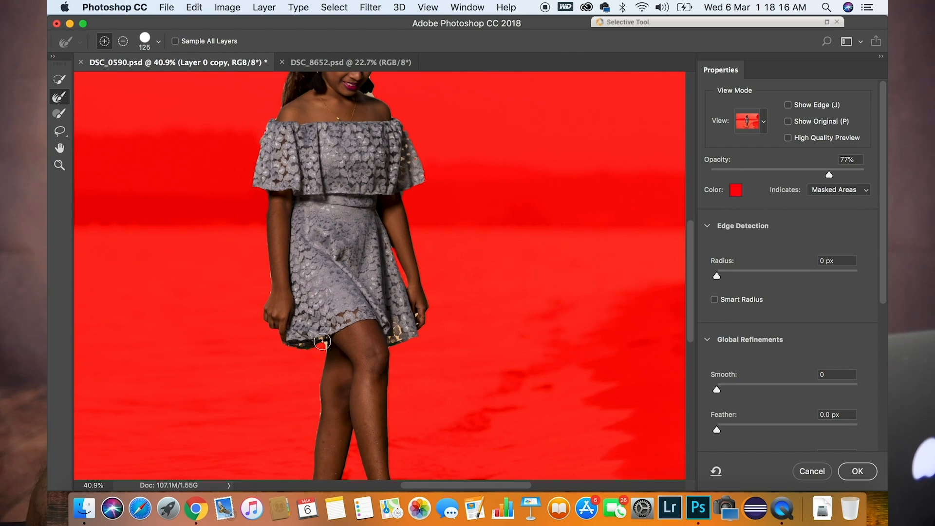
scroll(453, 393, down, 1)
scroll(453, 394, down, 2)
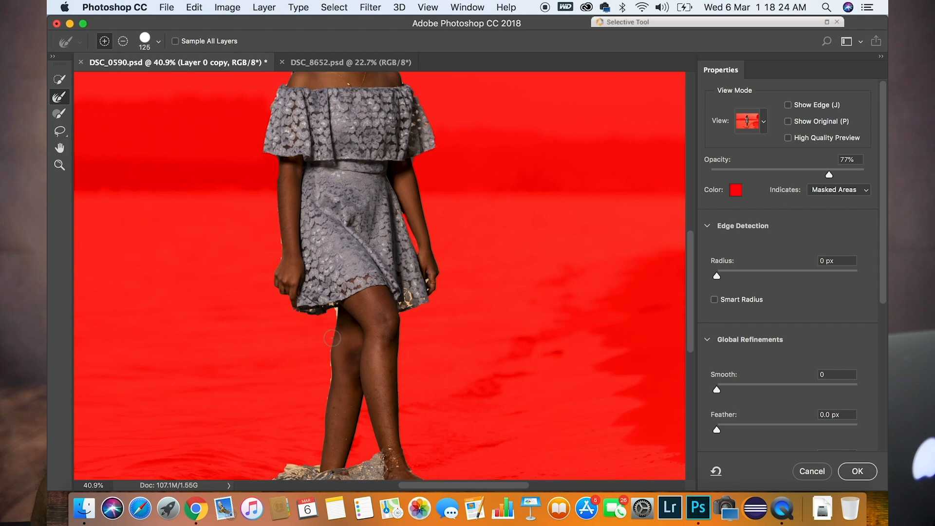
key(bracketleft)
key(bracketleft)
key(bracketleft)
drag(335, 329, 335, 347)
click(329, 385)
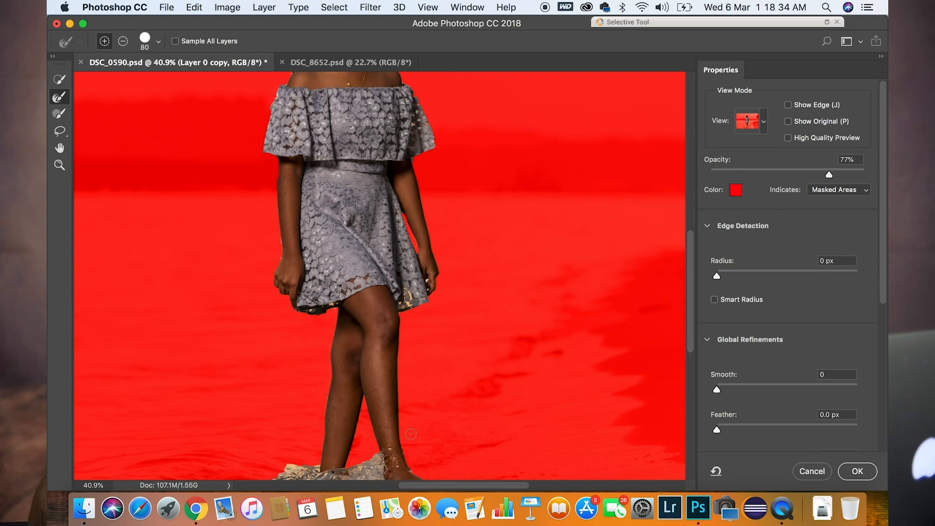
scroll(413, 429, down, 4)
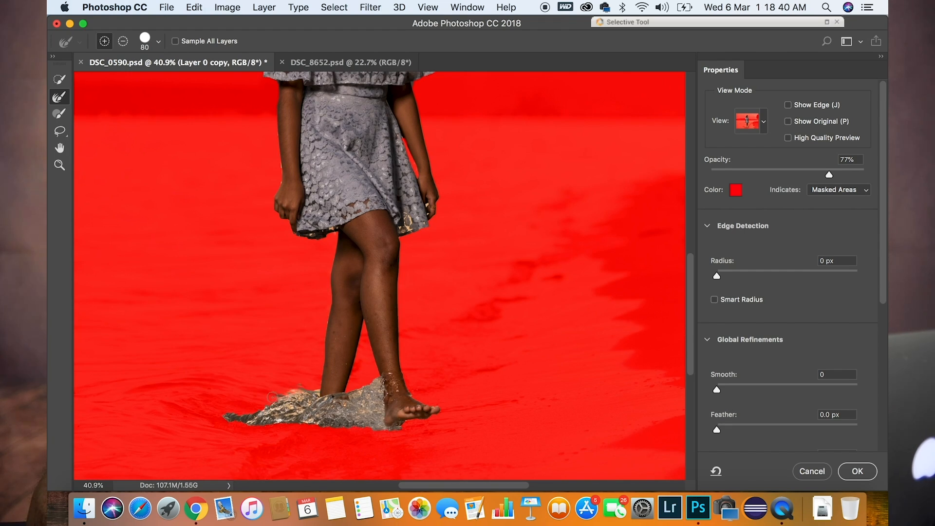
drag(404, 375, 423, 404)
- Brush the Refine Edge tool along the sleeve, outer arm, back of the hair, forehead and earring to refine their edges
scroll(438, 380, up, 8)
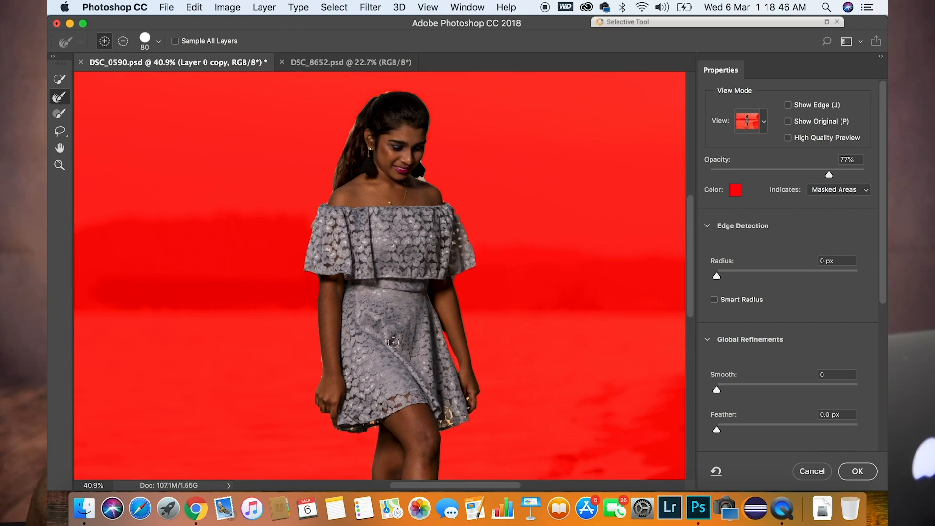
drag(330, 196, 307, 233)
drag(318, 359, 320, 378)
scroll(462, 256, up, 3)
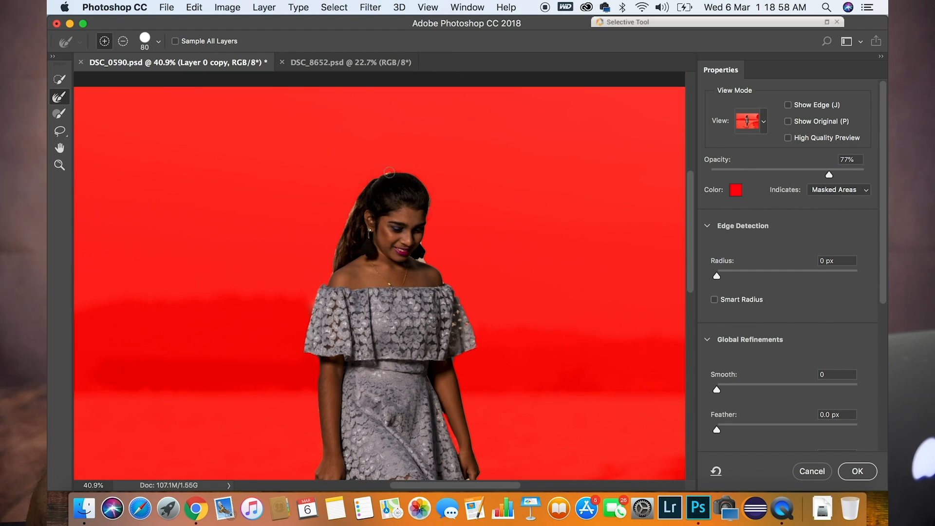
drag(372, 179, 333, 263)
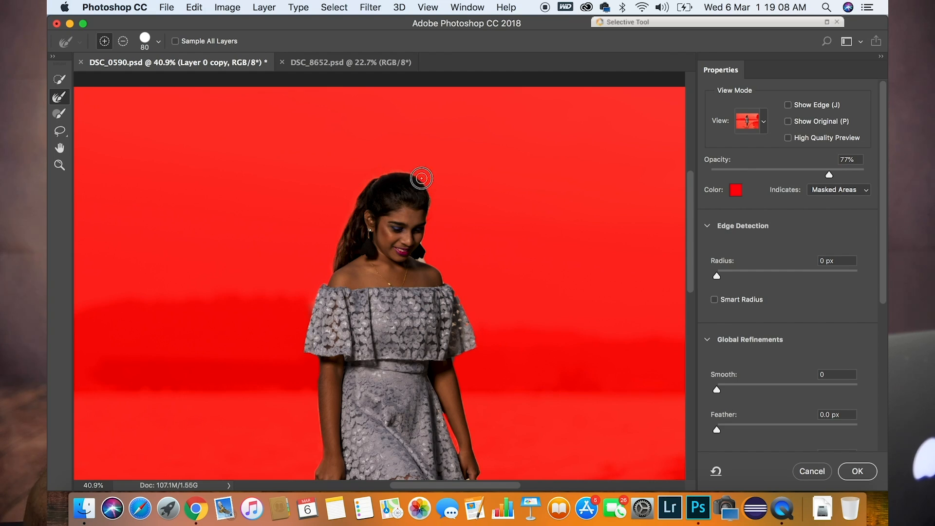
drag(431, 194, 436, 217)
drag(426, 246, 426, 265)
- Refine the gap between the arm and waist, and subtract the refinement where it spills onto the dress
drag(440, 411, 450, 423)
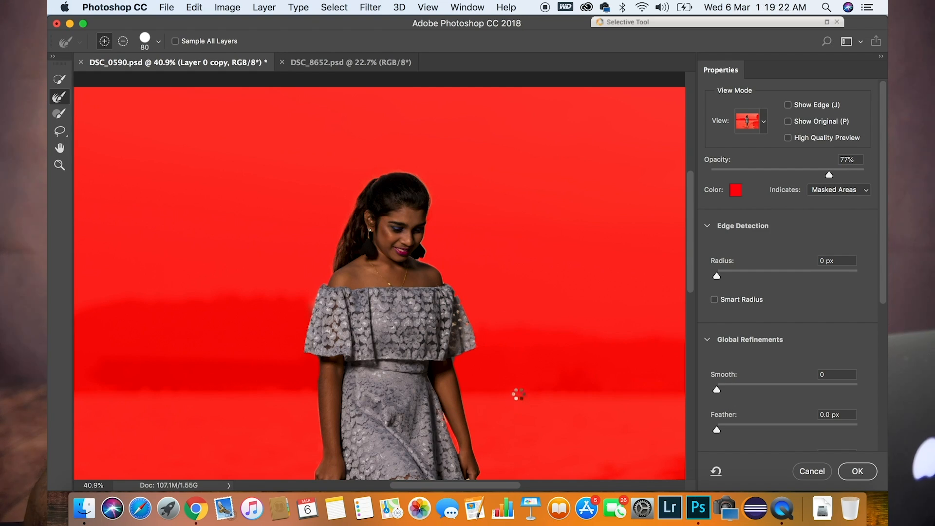
drag(437, 412, 450, 450)
key(alt)
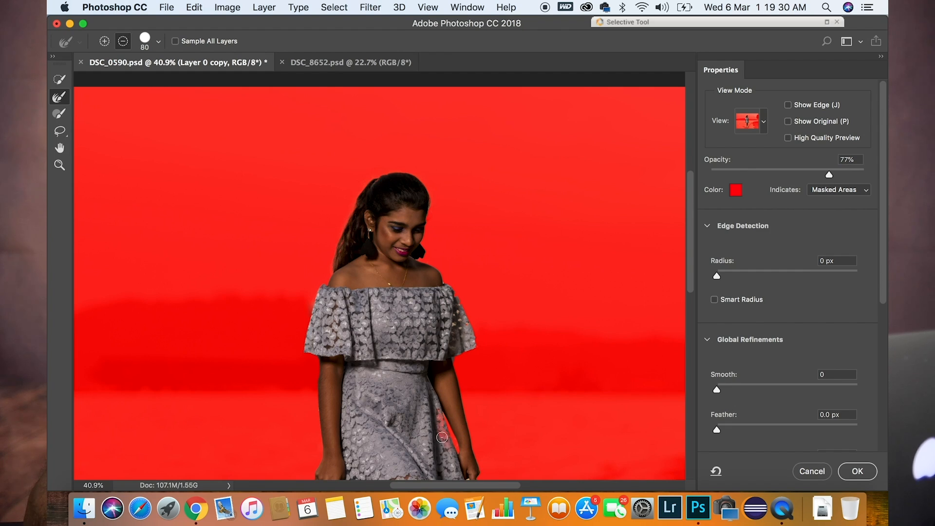
mouse_move(434, 418)
mouse_down()
mouse_move(447, 451)
mouse_move(442, 439)
mouse_up()
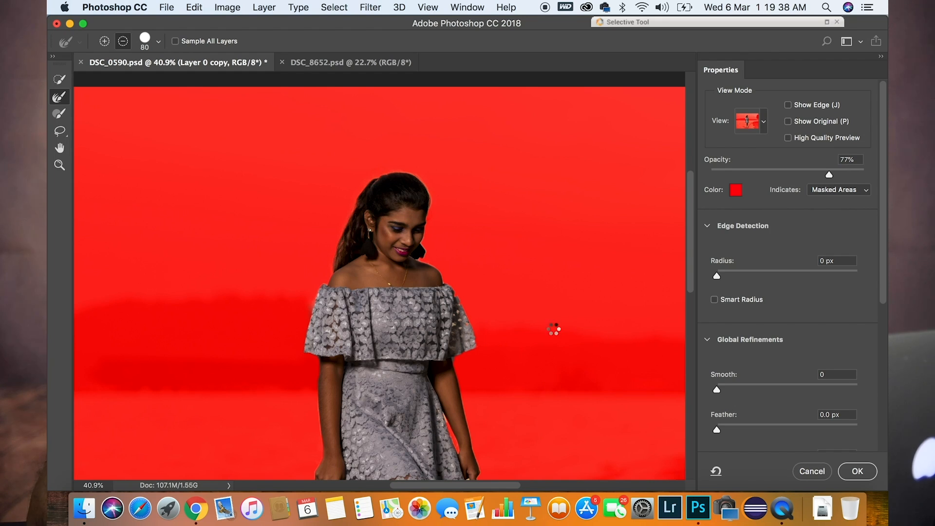
- Mask out the small background gaps between the fingers and dress, reducing the Refine Edge brush down to size 9
scroll(553, 329, down, 5)
scroll(553, 328, down, 3)
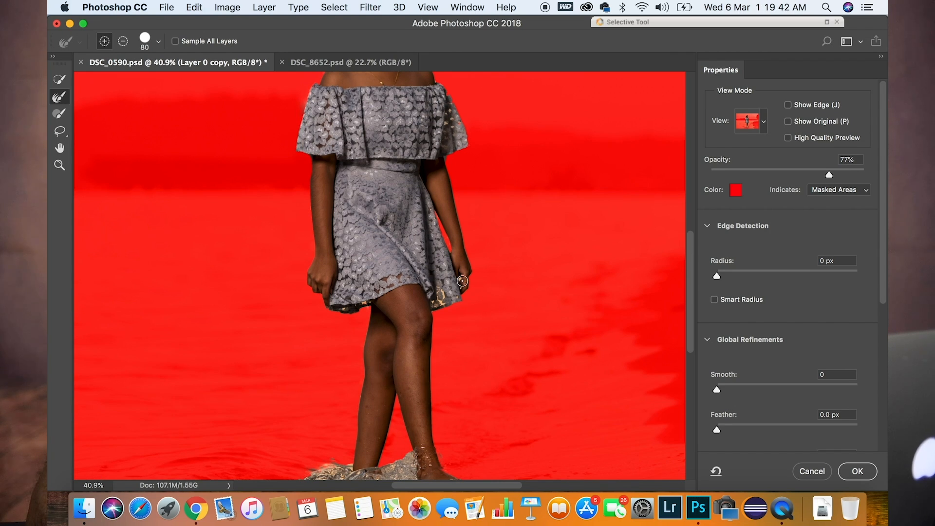
scroll(462, 280, up, 6)
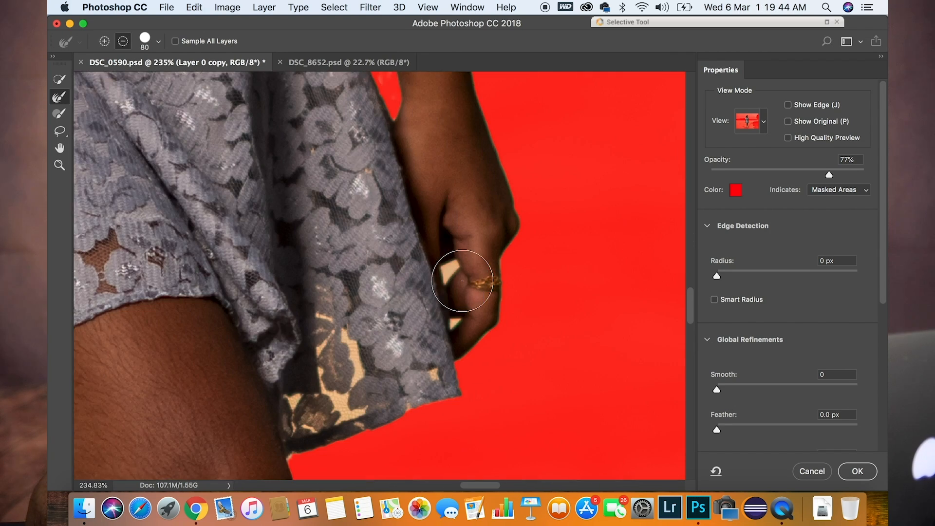
key(bracketleft)
key(bracketleft)
key(bracketleft)
key(bracketleft)
key(bracketleft)
key(bracketleft)
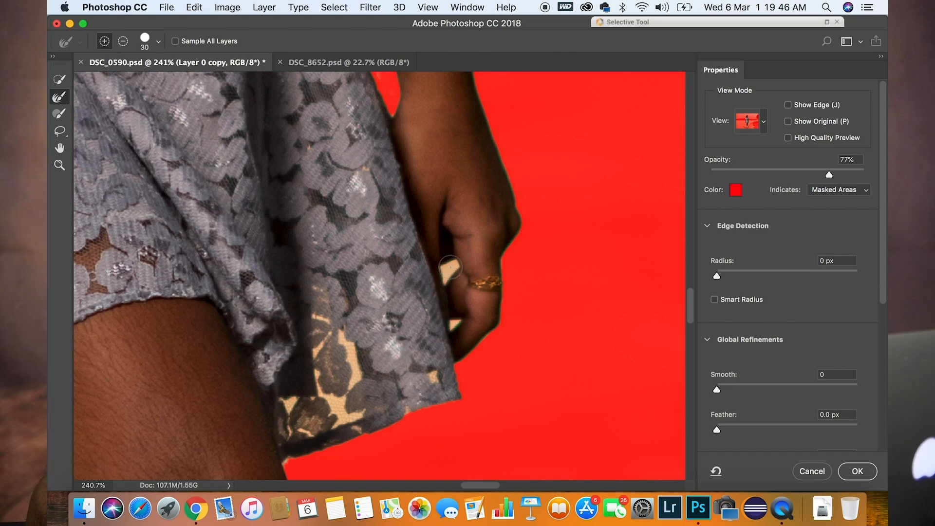
mouse_move(449, 270)
mouse_down()
mouse_move(443, 278)
mouse_move(459, 262)
mouse_up()
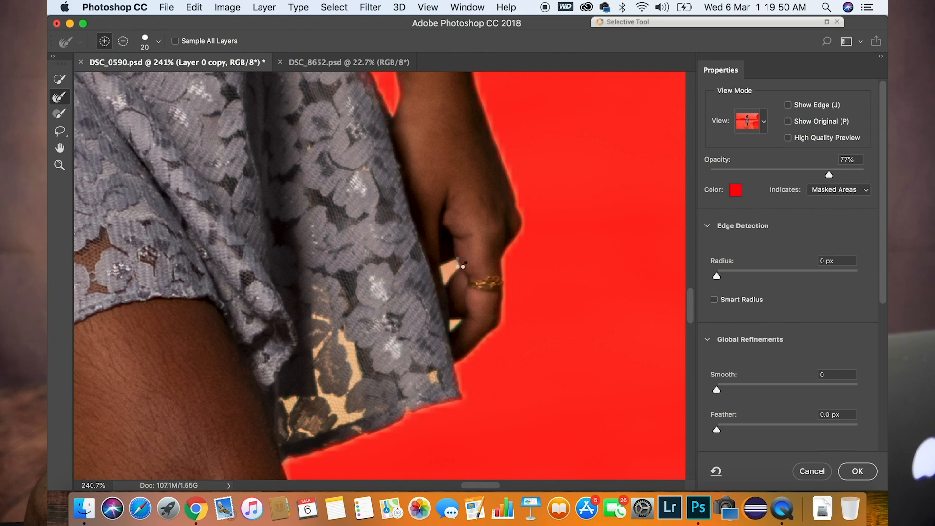
key(bracketleft)
key(bracketleft)
drag(457, 324, 452, 329)
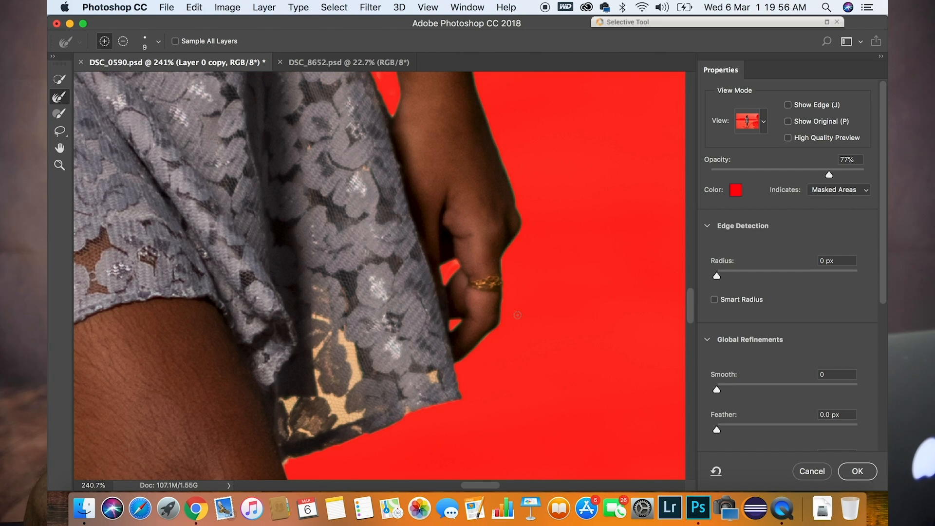
- Clean up the leftover background specks between the forearm and dress with the size 9 Refine Edge brush
scroll(522, 335, up, 5)
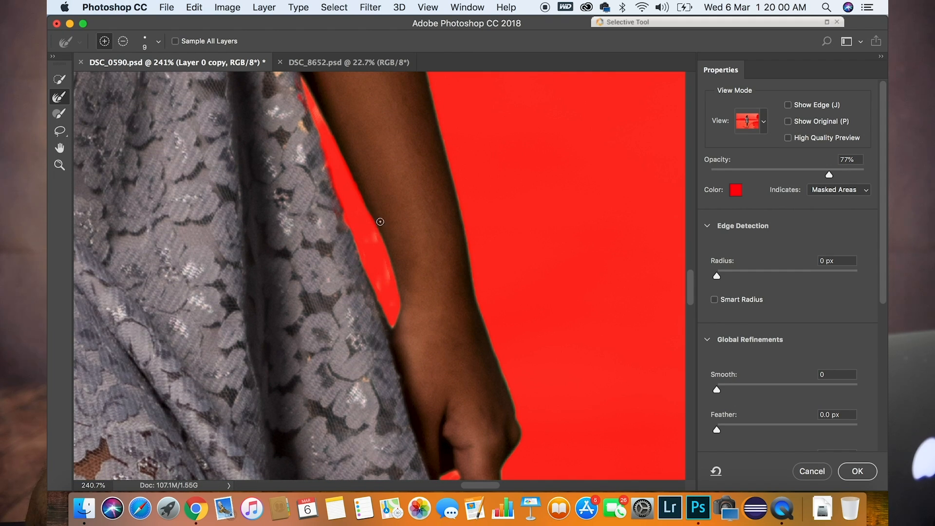
drag(375, 235, 386, 276)
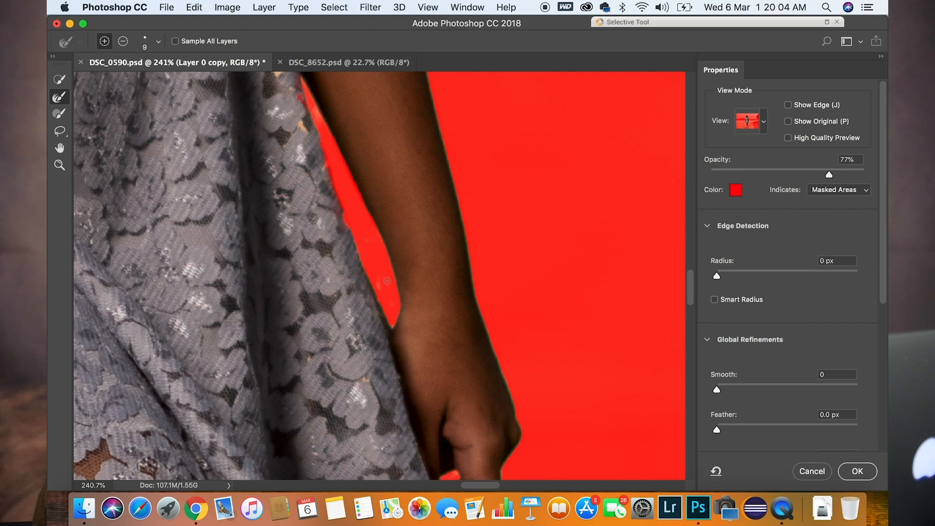
drag(385, 283, 388, 306)
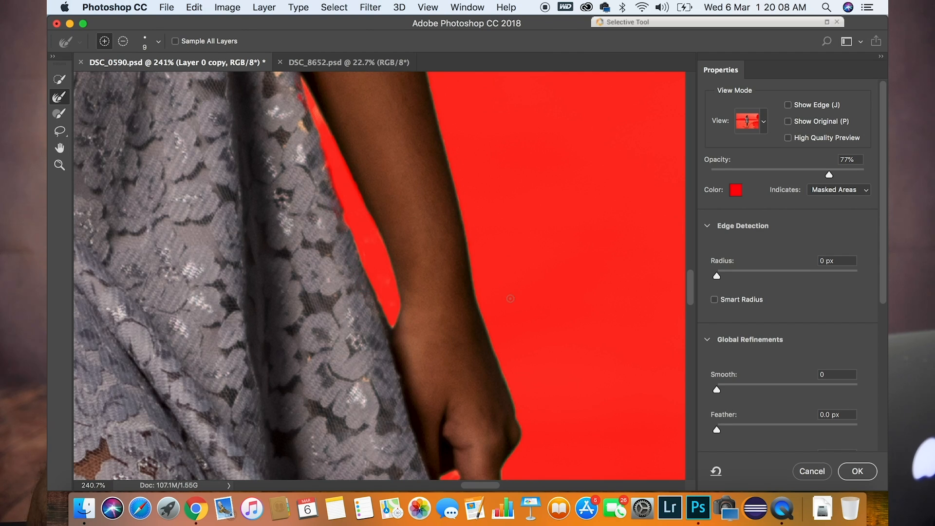
key(super+0)
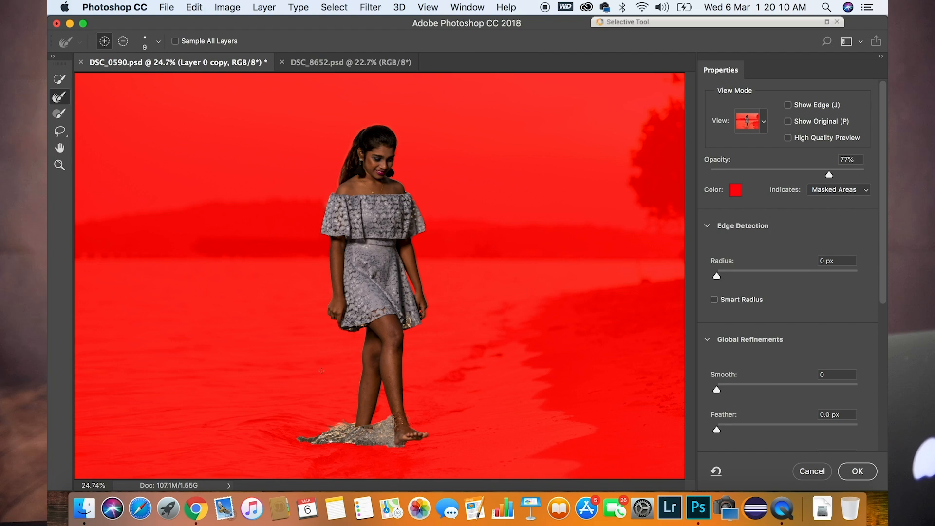
- Output the refined selection to New Layer with Layer Mask and apply it
drag(885, 237, 886, 394)
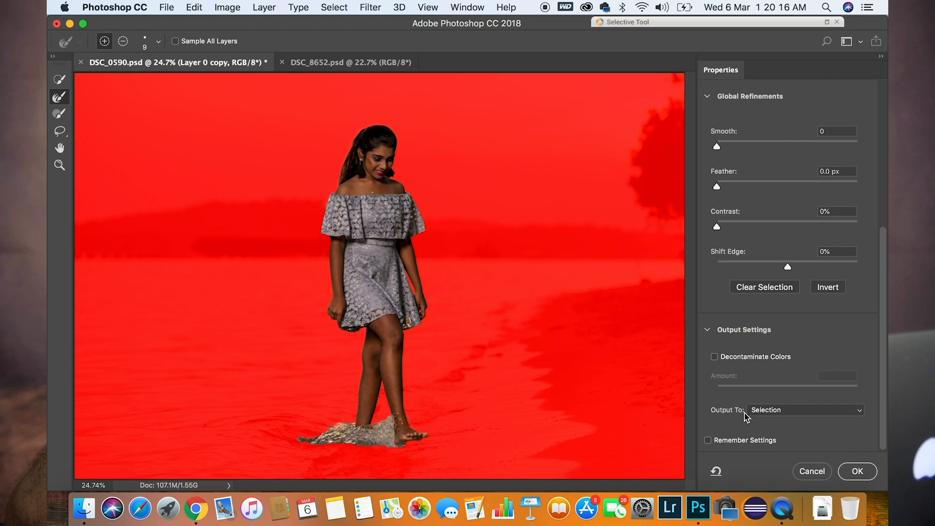
click(777, 413)
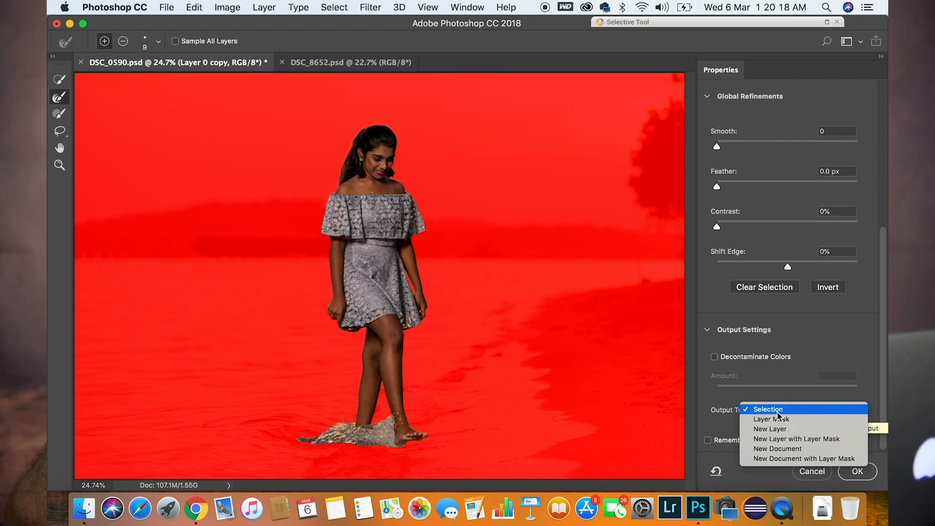
click(822, 437)
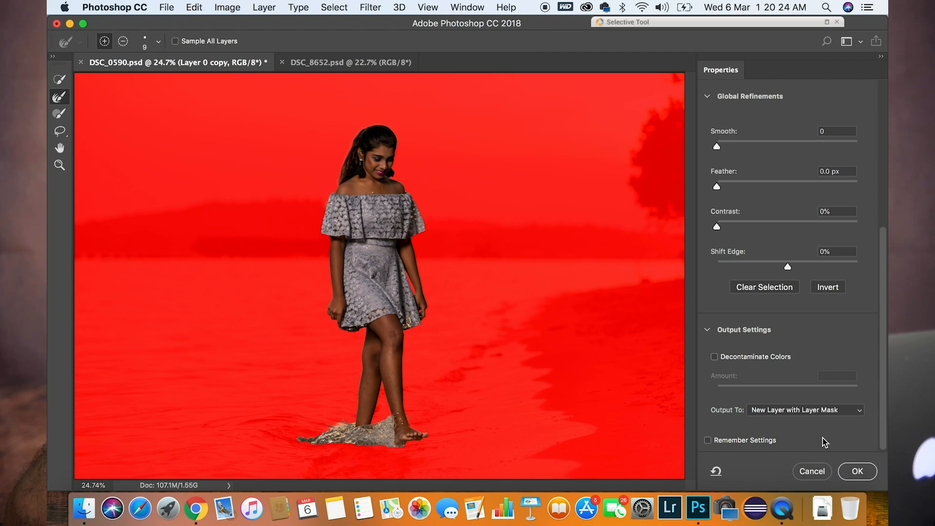
click(857, 471)
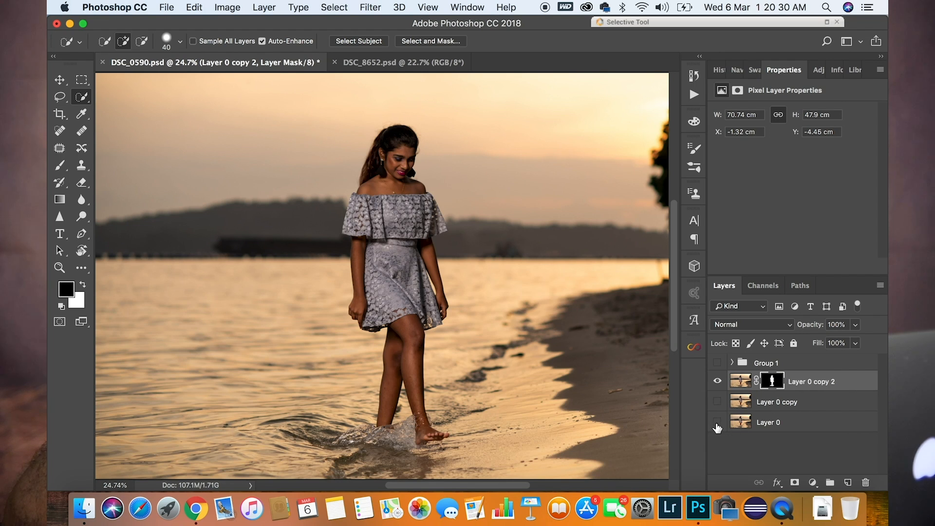
- Hide Layer 0 to check the isolated woman, and make both Layer 0 copy and Layer 0 visible again
click(717, 421)
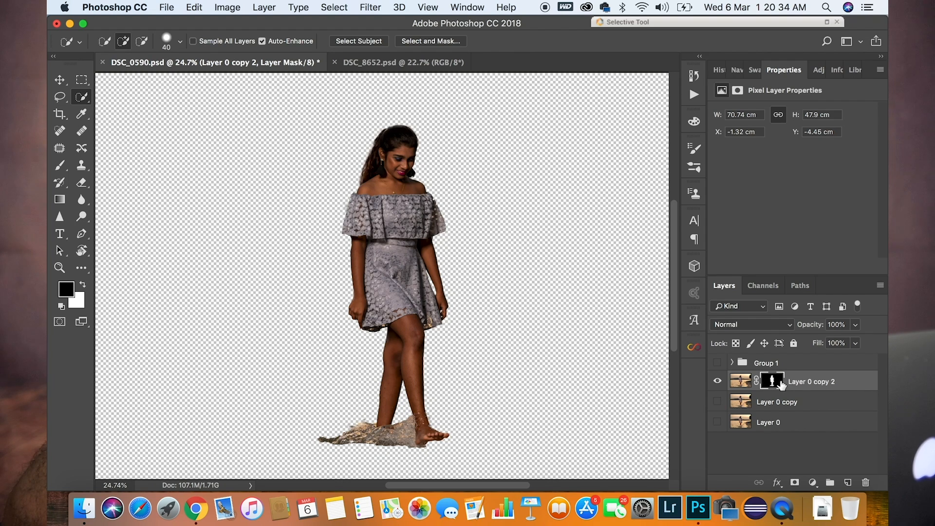
click(717, 402)
click(717, 422)
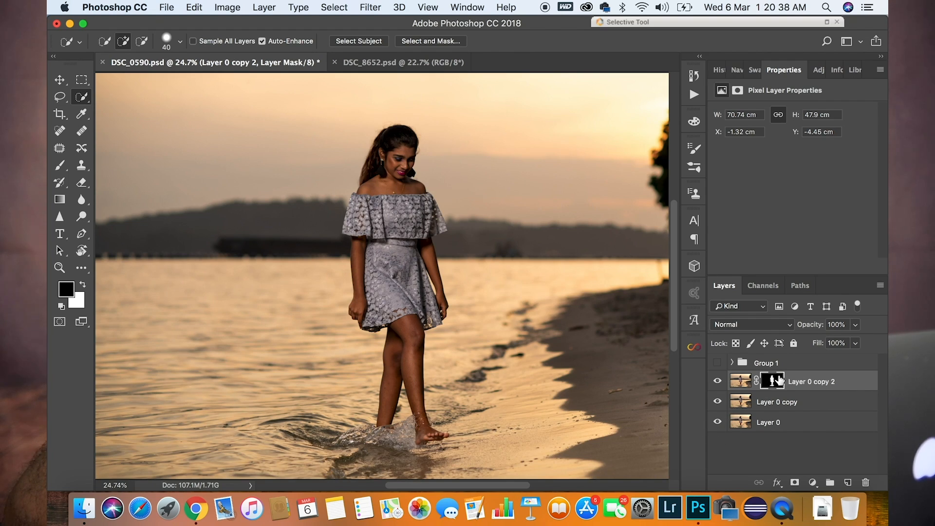
- Load the layer mask of Layer 0 copy 2 as a selection with Add Mask To Selection
click(776, 384)
right_click(774, 382)
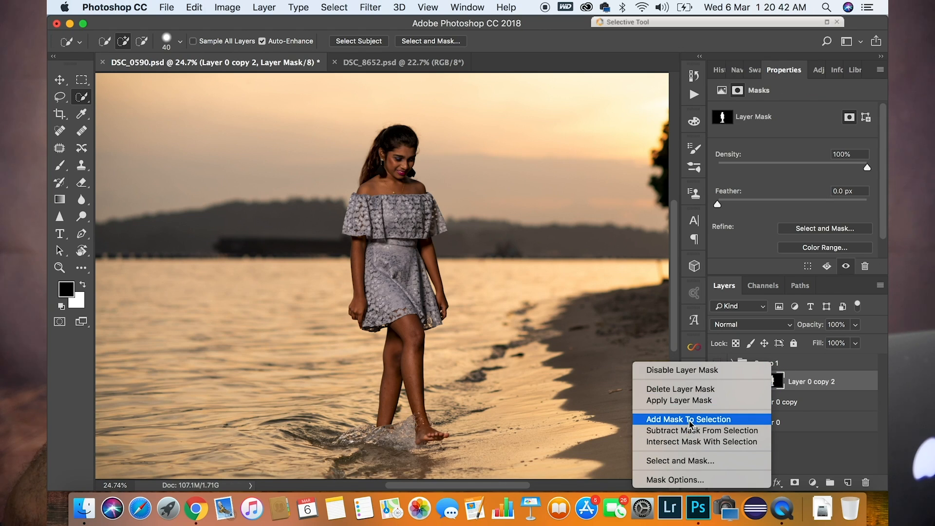
click(716, 423)
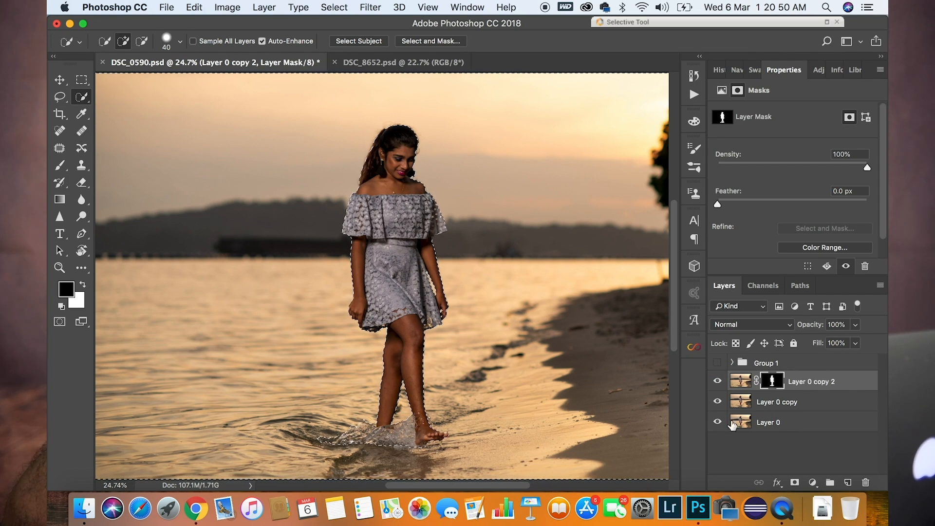
- Hide Layer 0 copy 2, make Layer 0 copy the active layer, and expand the woman's selection by 25 pixels
click(775, 406)
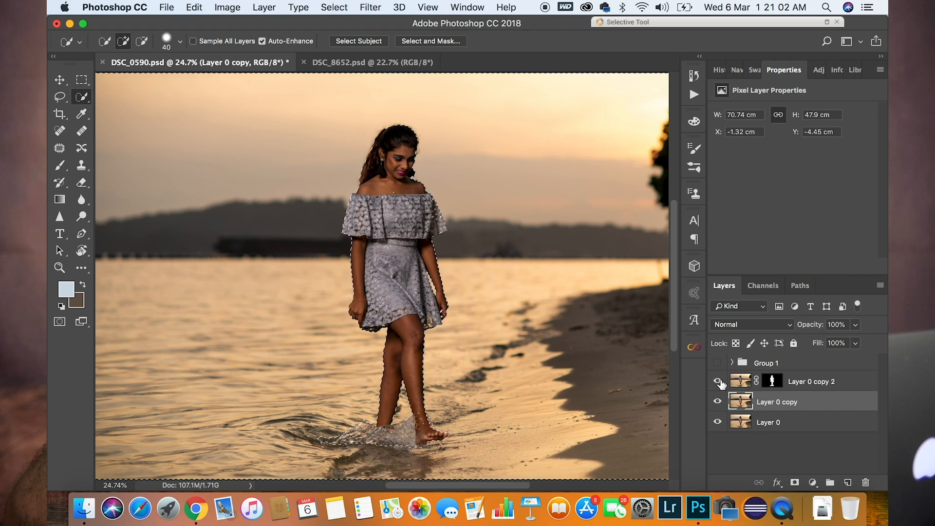
click(717, 381)
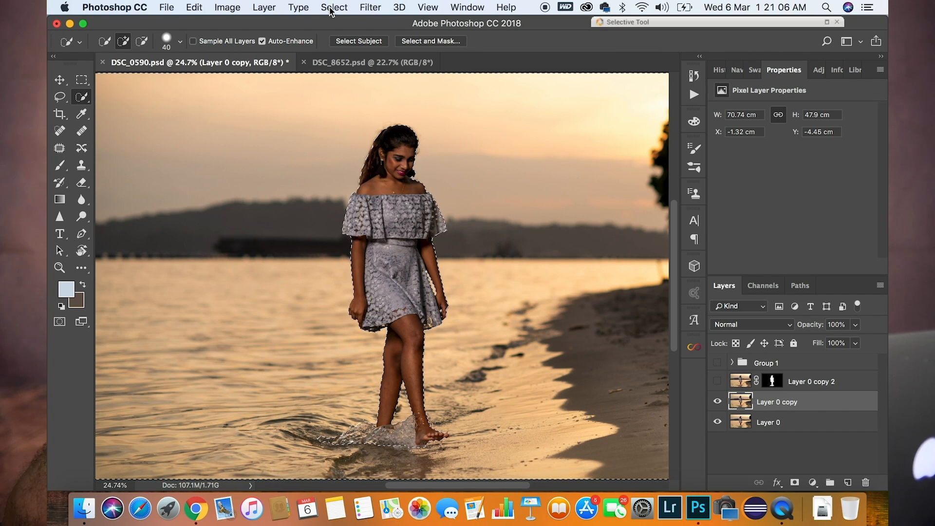
click(334, 7)
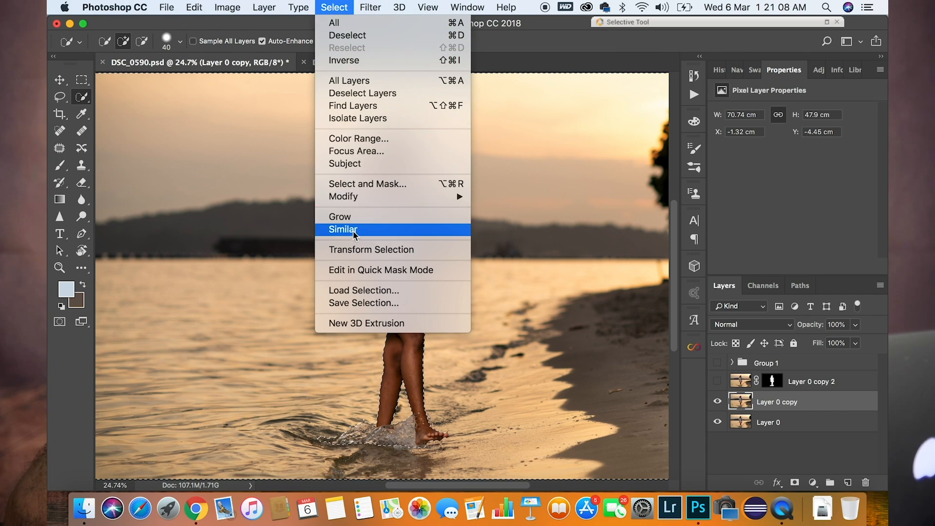
mouse_move(368, 5)
mouse_move(334, 7)
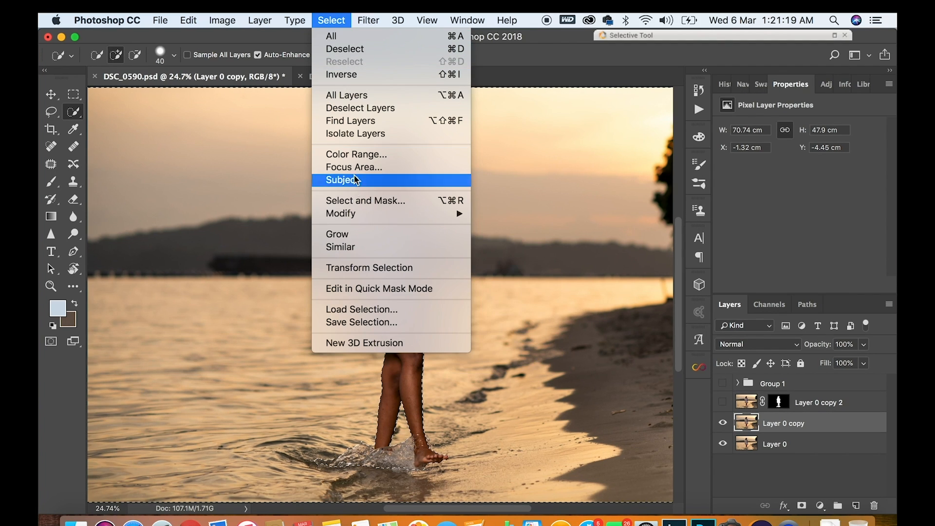
mouse_move(358, 201)
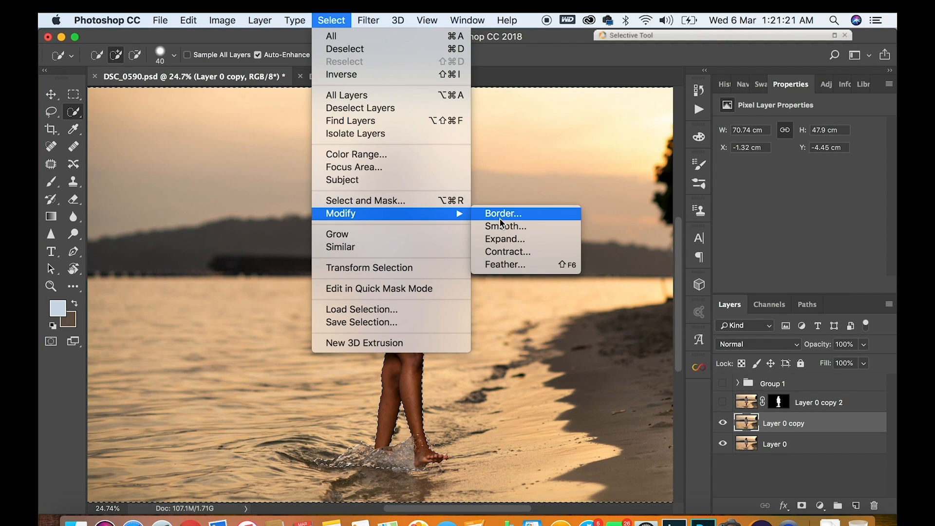
click(535, 239)
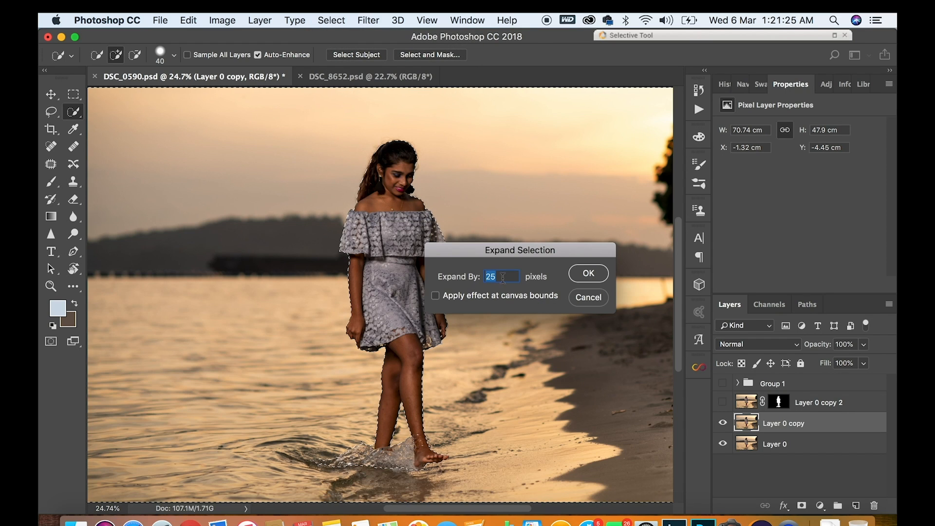
click(589, 274)
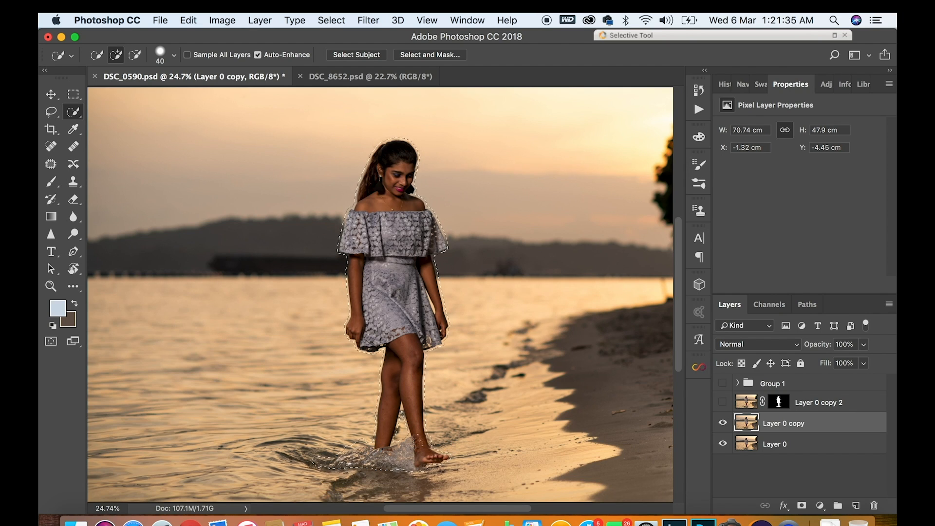
- Fill the selected woman on Layer 0 copy with Content-Aware and Color Adaptation, deselect, and check the background without Layer 0 copy 2
click(190, 20)
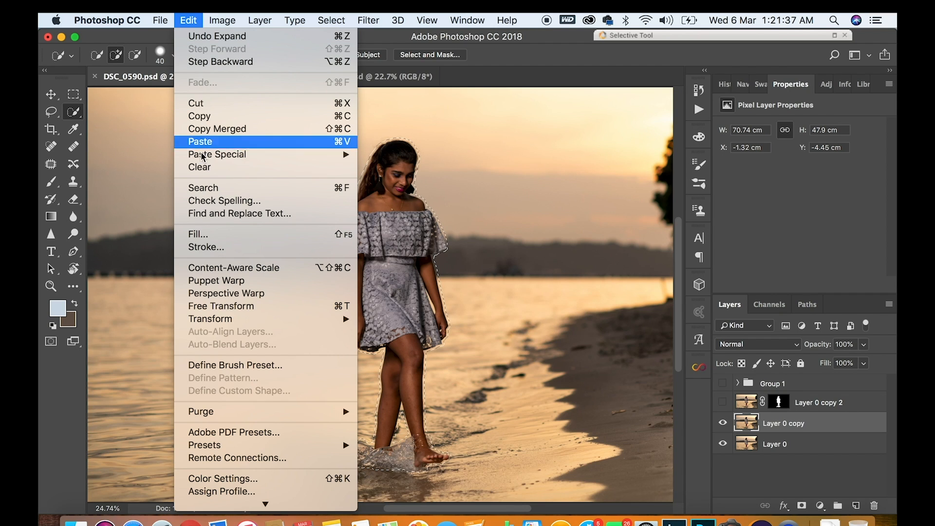
click(226, 234)
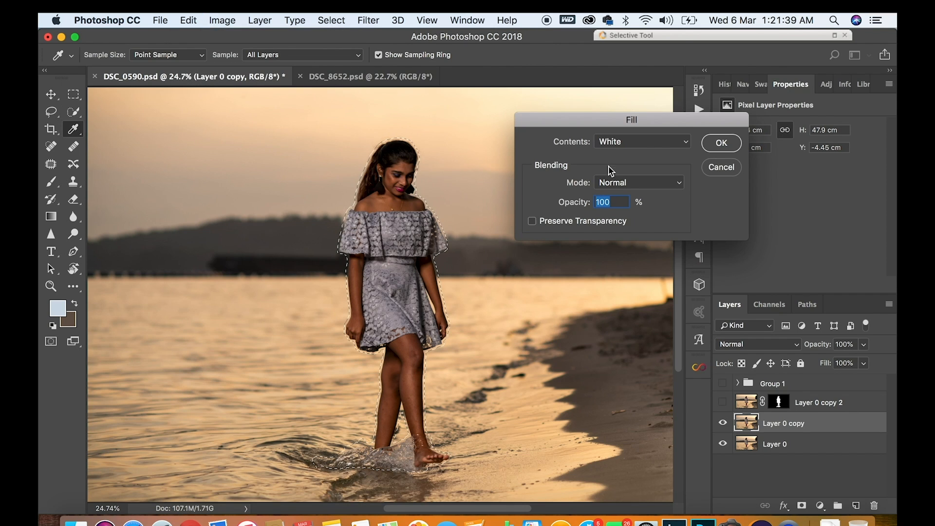
click(617, 142)
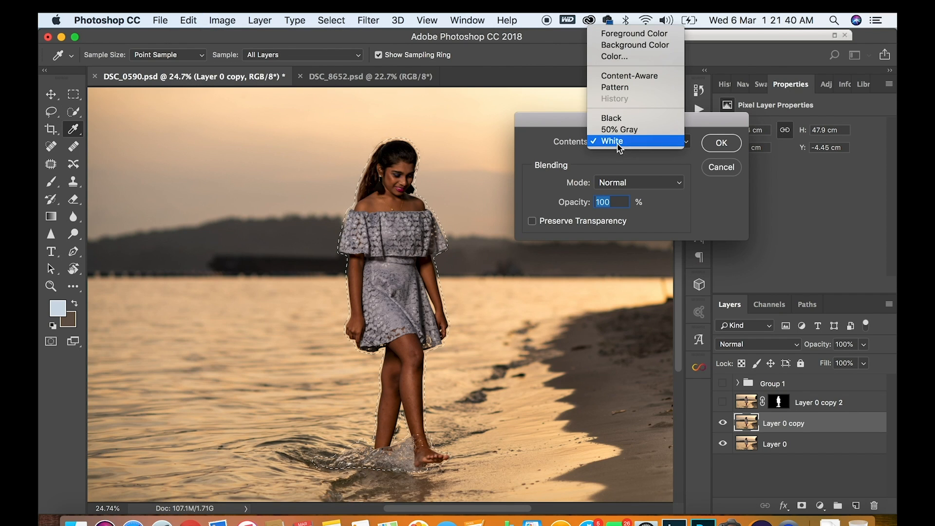
click(621, 76)
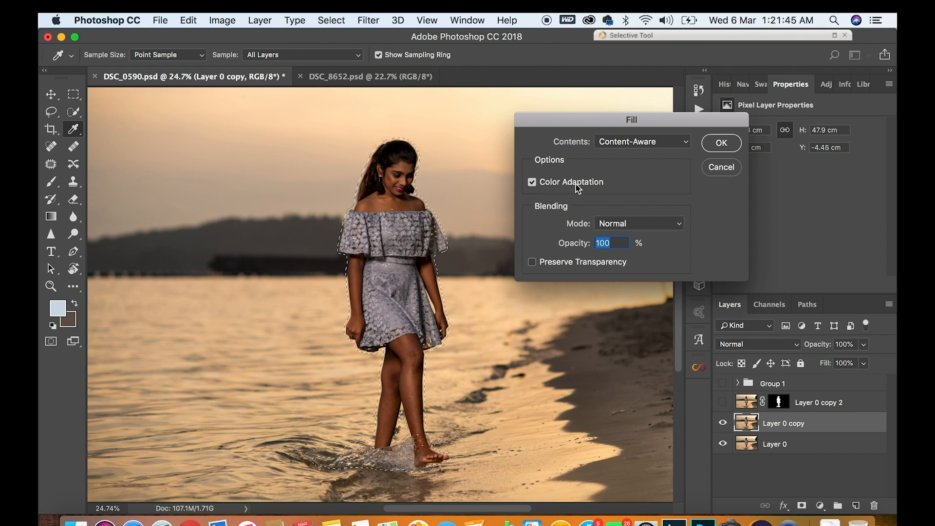
click(717, 143)
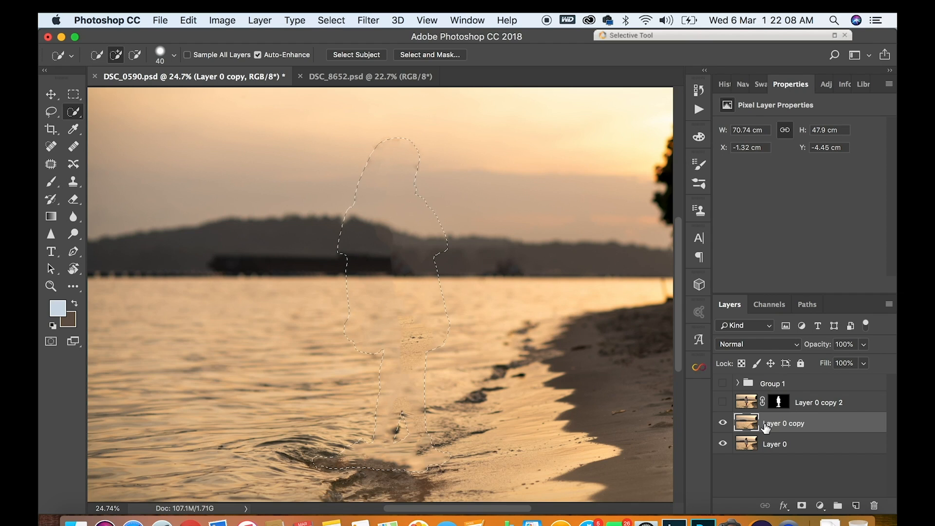
key(super+d)
click(723, 403)
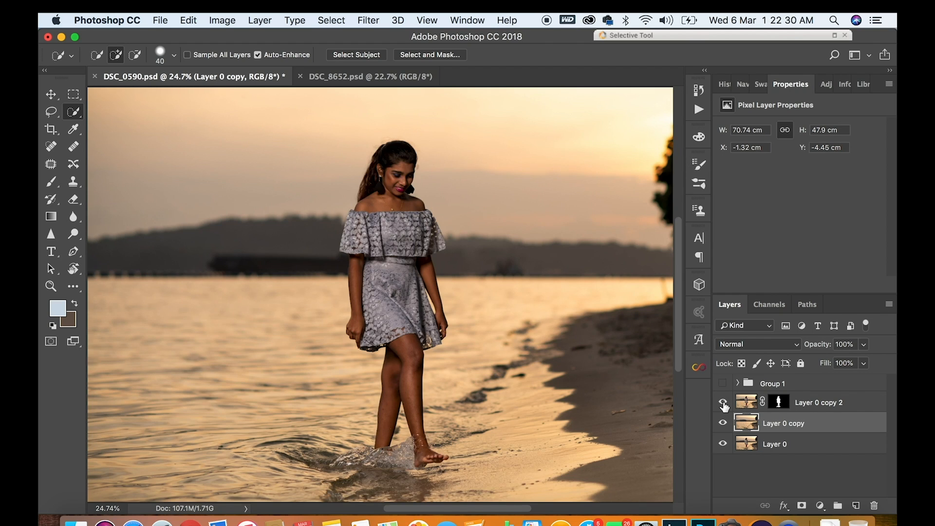
click(723, 402)
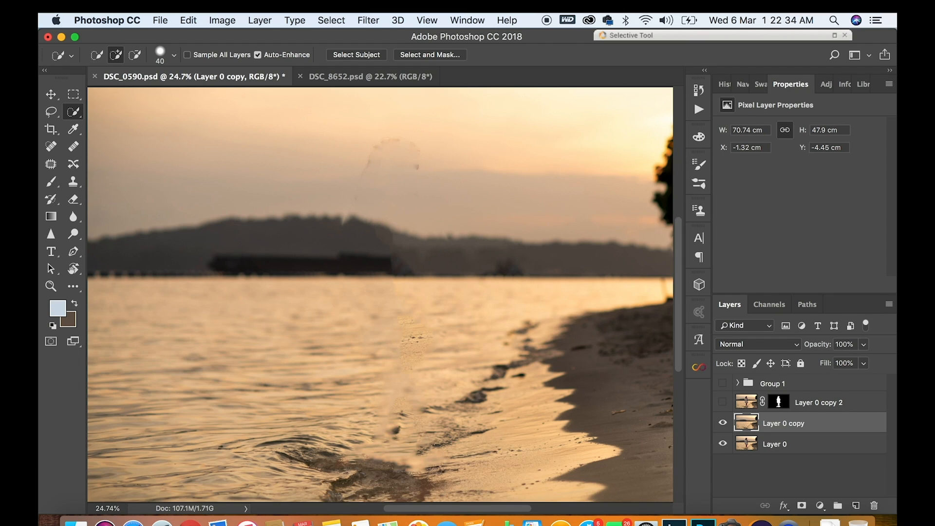
- Set up the Clone Stamp tool with a size 200 brush and 23% flow for retouching Layer 0 copy
click(73, 181)
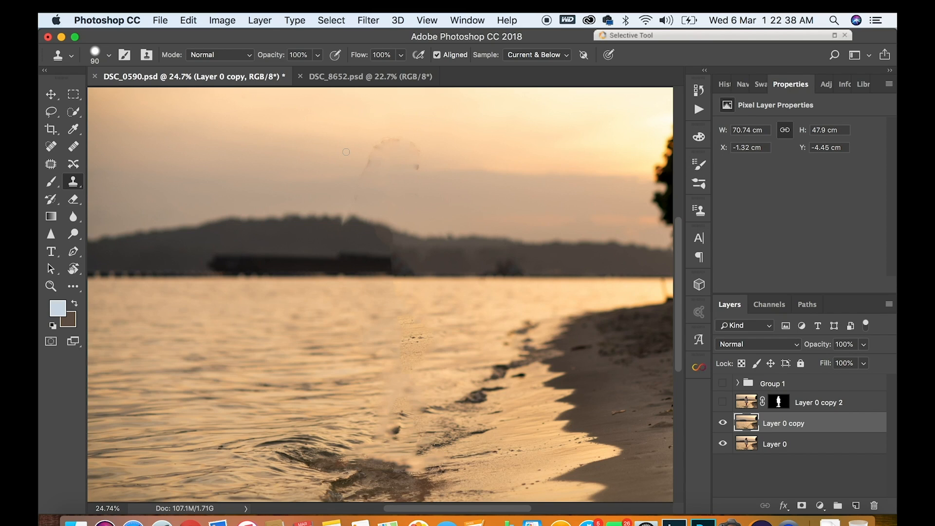
key(bracketright)
key(bracketright)
drag(375, 144, 362, 178)
drag(400, 55, 366, 74)
alt+click(351, 146)
mouse_move(381, 141)
mouse_down()
mouse_move(368, 167)
mouse_move(400, 138)
mouse_move(418, 163)
mouse_up()
click(401, 55)
drag(401, 70, 388, 72)
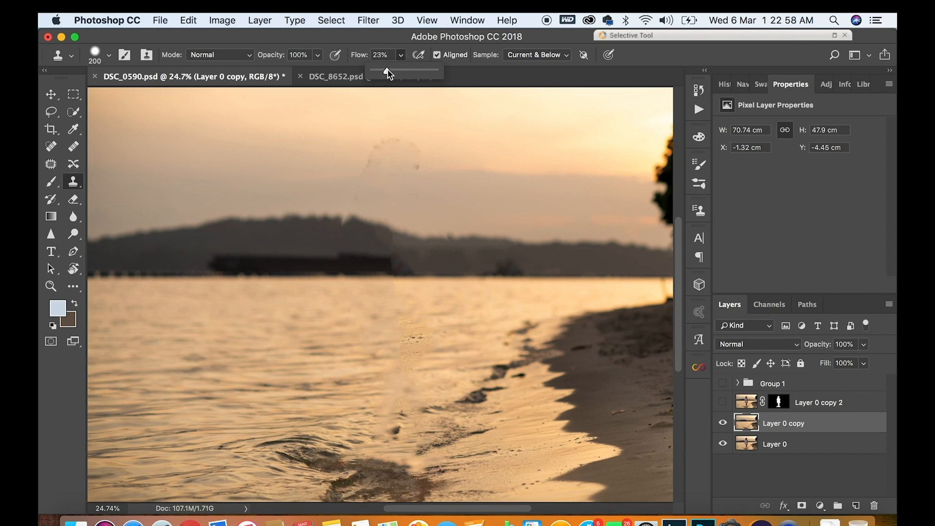
- Clone clean sky over the leftover head and shoulder outline, and clean water over the specks below the horizon
alt+click(354, 145)
mouse_move(375, 143)
mouse_down()
mouse_move(366, 171)
mouse_move(369, 153)
mouse_move(412, 141)
mouse_move(385, 141)
mouse_move(441, 152)
mouse_move(416, 147)
mouse_move(419, 168)
mouse_up()
alt+click(435, 130)
alt+click(441, 153)
alt+click(387, 185)
click(378, 165)
alt+click(372, 196)
click(357, 202)
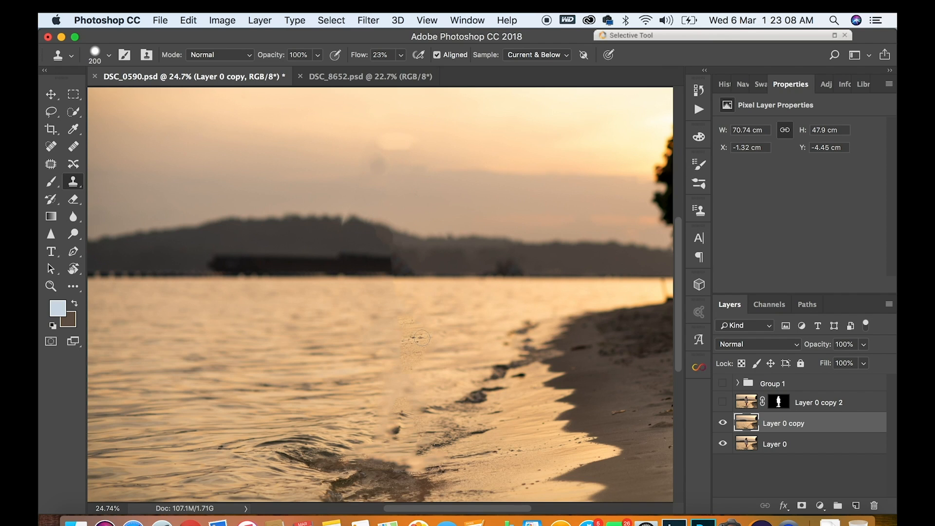
alt+click(442, 326)
mouse_move(409, 326)
mouse_down()
mouse_move(429, 336)
mouse_move(405, 323)
mouse_move(440, 321)
mouse_up()
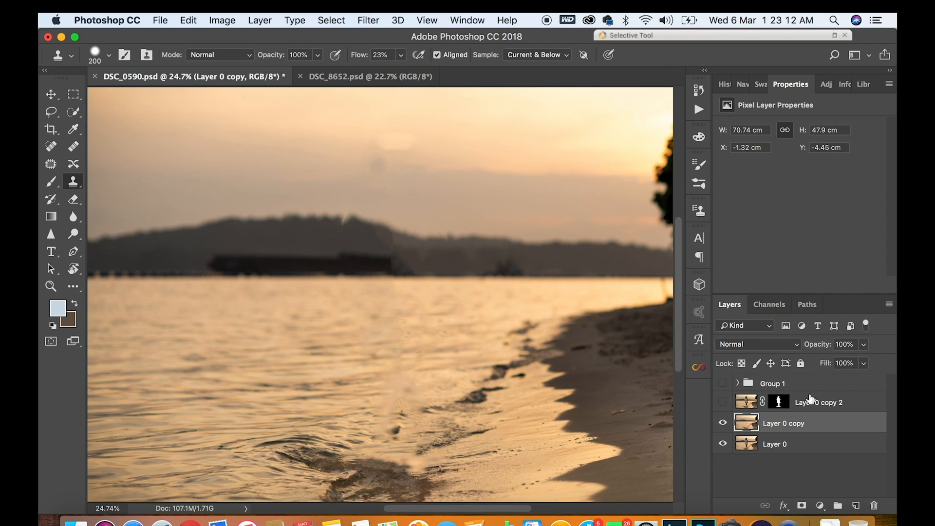
- Show Layer 0 copy 2 again after comparing it with the retouched scene, and rename Layer 0 copy as Background
click(722, 402)
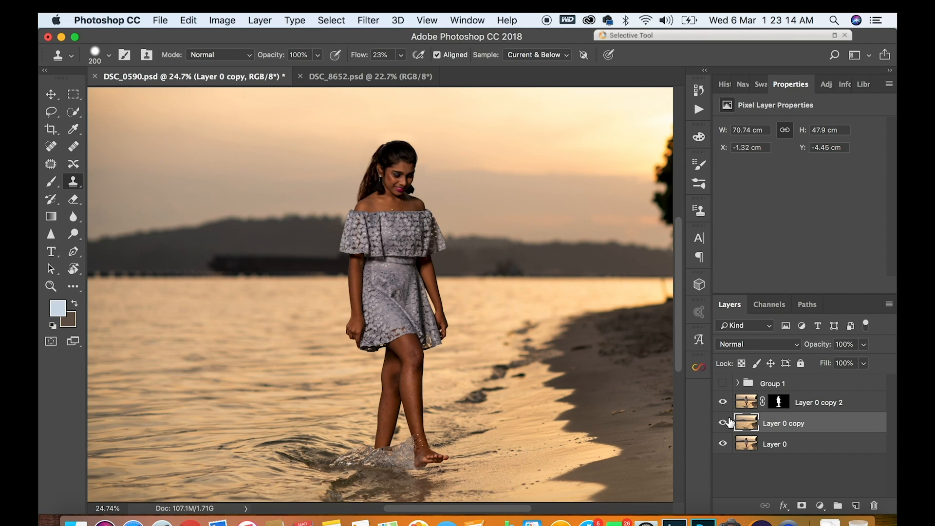
click(723, 404)
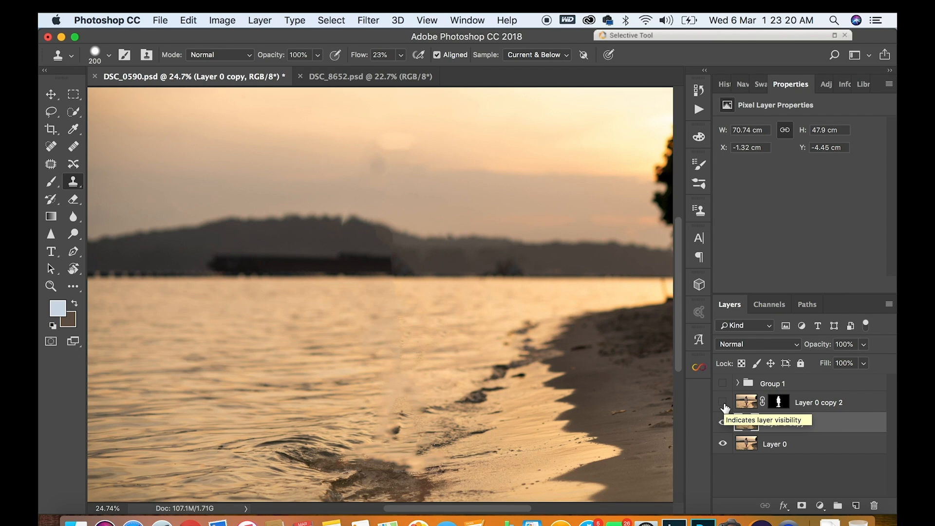
click(722, 402)
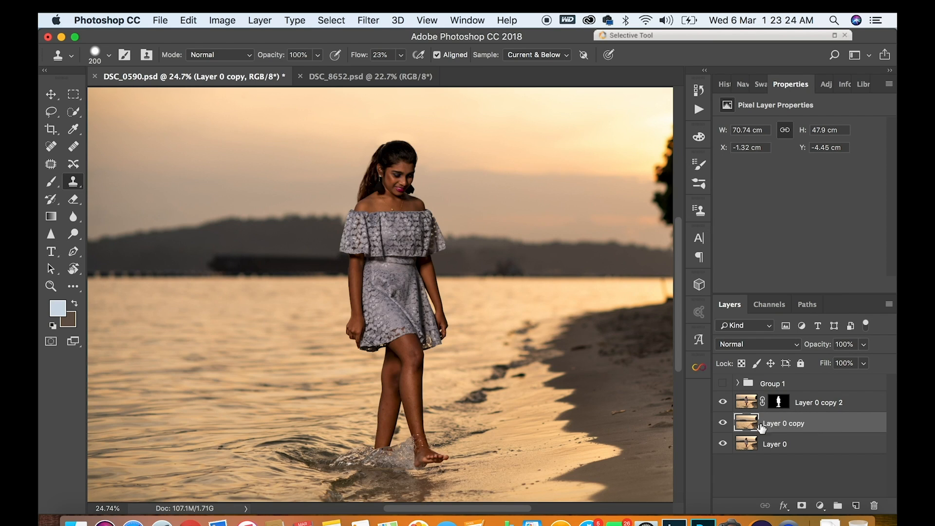
double_click(783, 423)
text(Background)
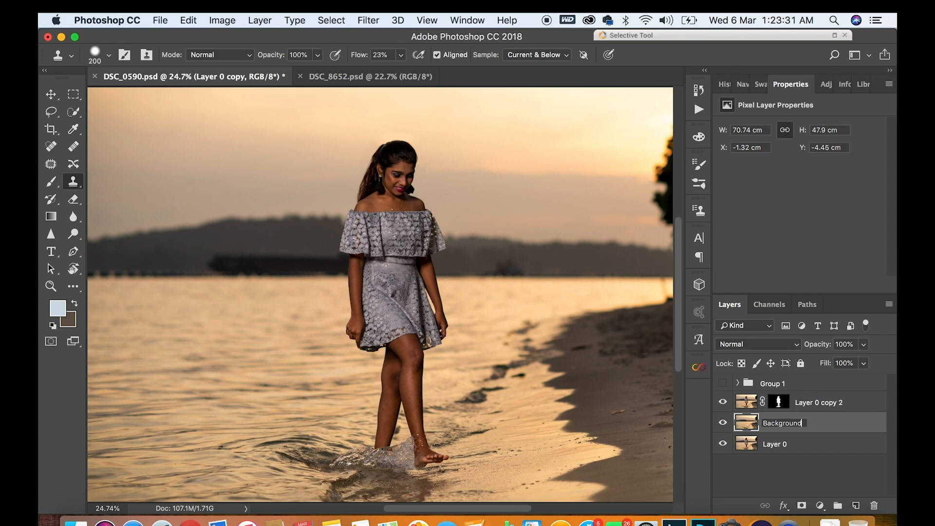
key(Return)
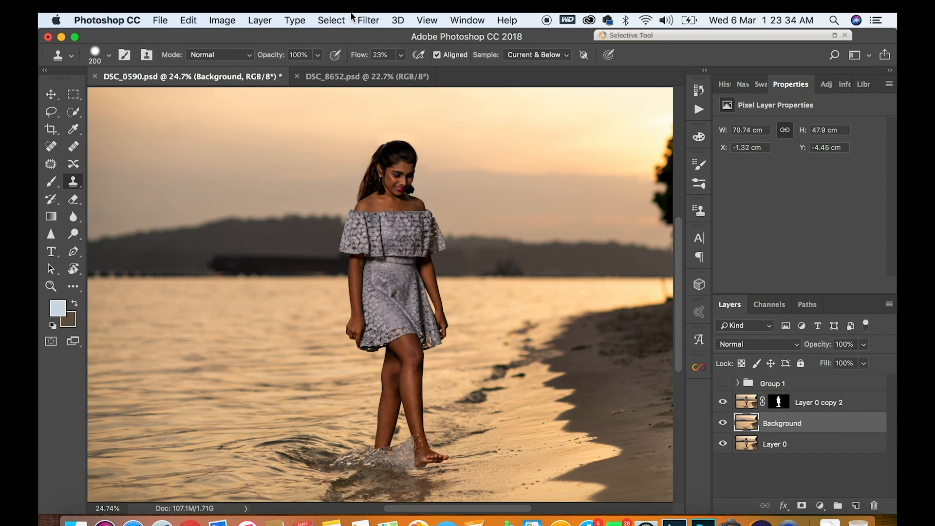
- Start a Tilt-Shift blur on the Background layer and move its focus centre down to the woman's calves
click(366, 20)
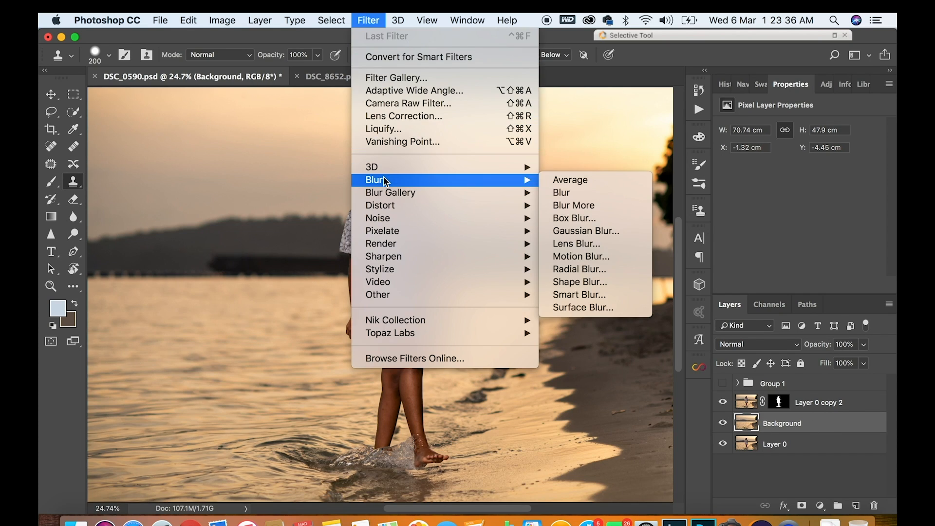
mouse_move(386, 195)
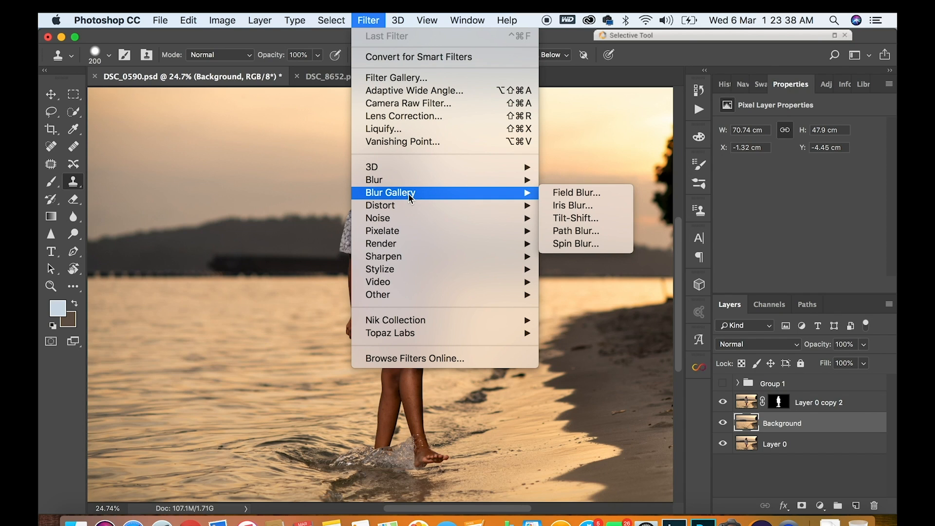
click(596, 222)
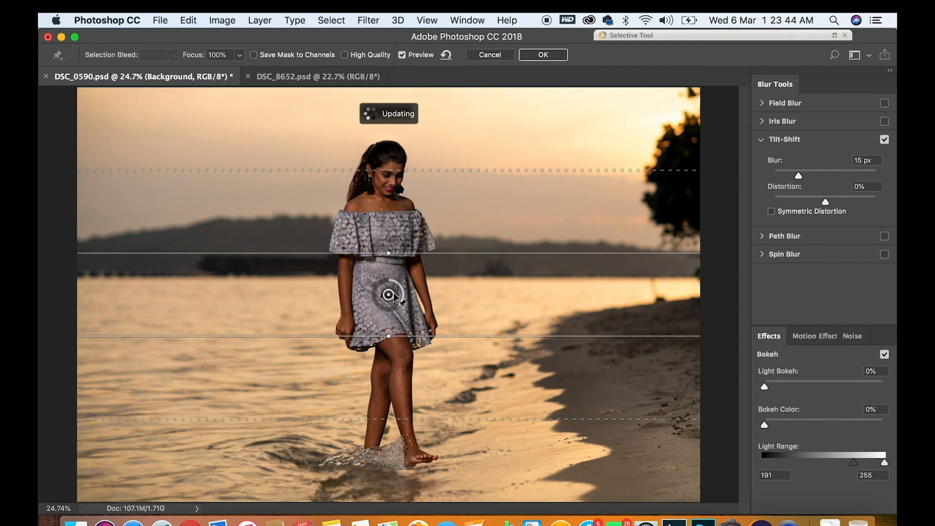
drag(393, 293, 388, 408)
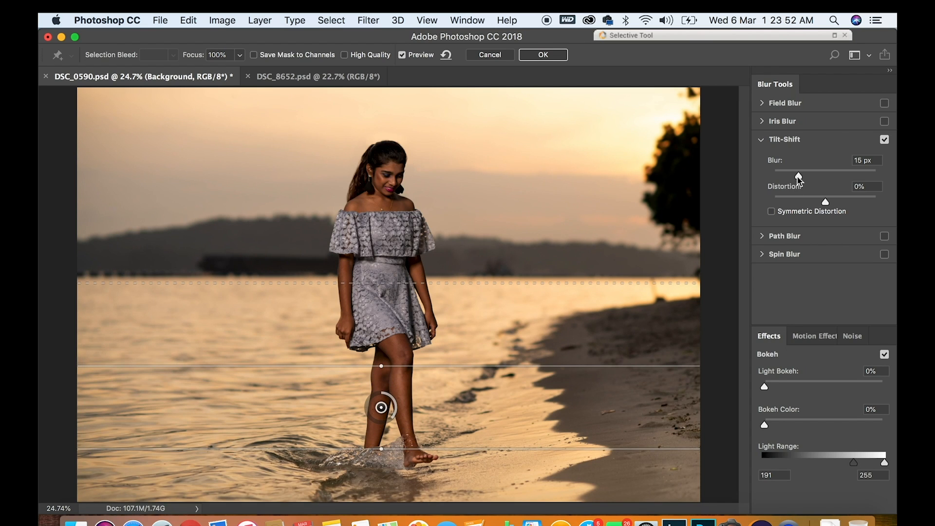
- Set the Tilt-Shift blur amount to 63 px
drag(799, 178, 826, 180)
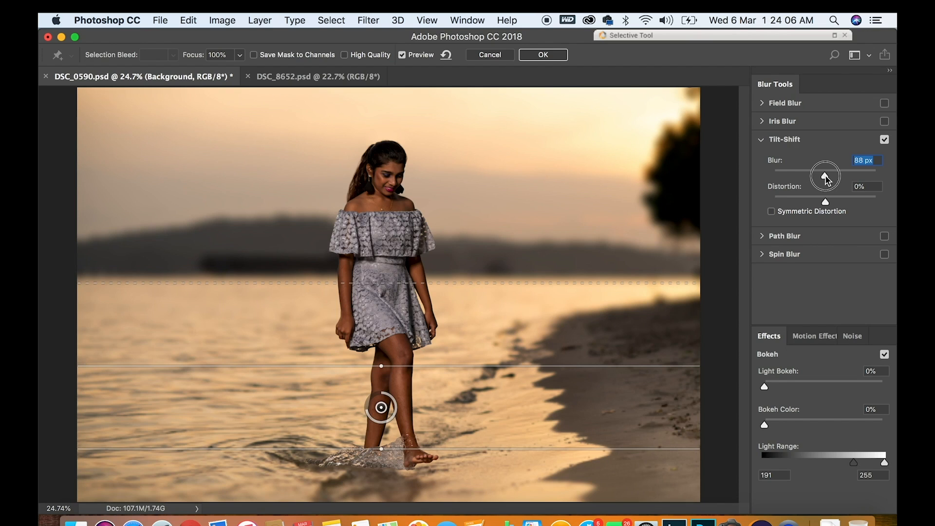
drag(825, 176, 818, 176)
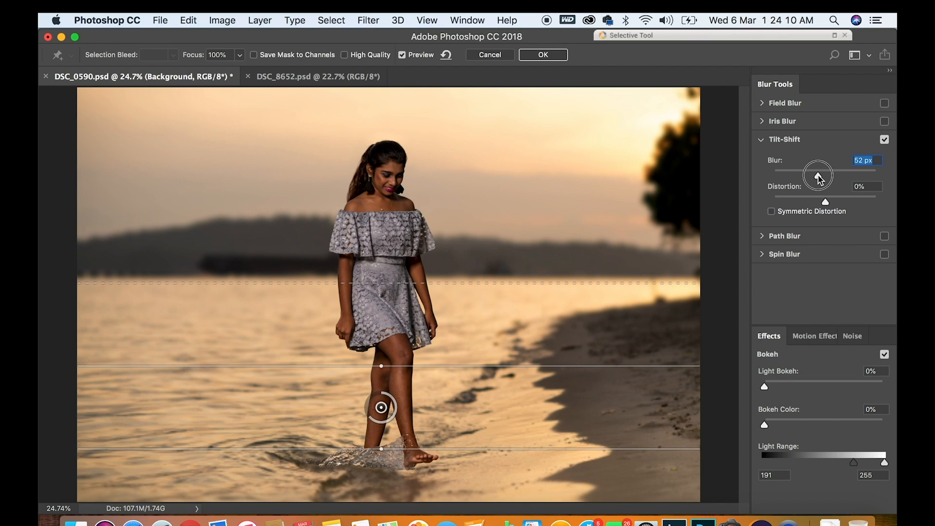
drag(820, 174, 817, 174)
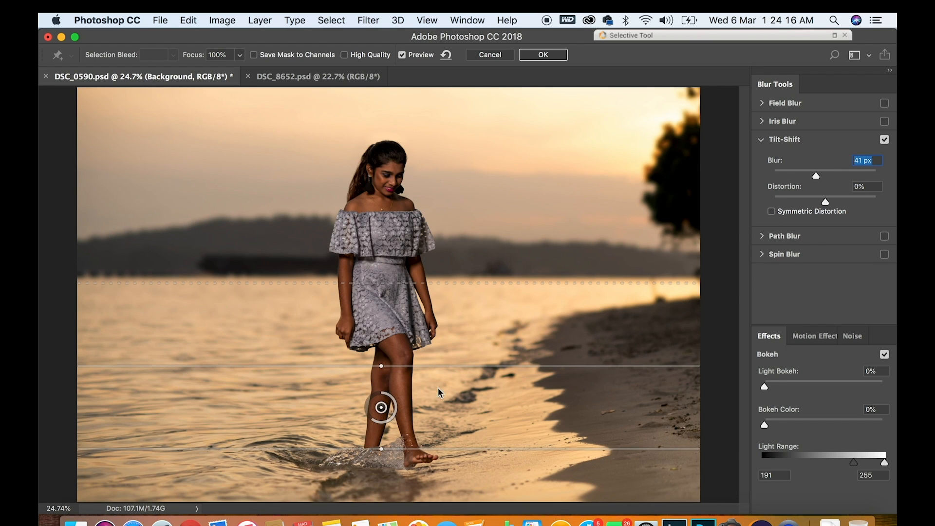
drag(814, 174, 820, 174)
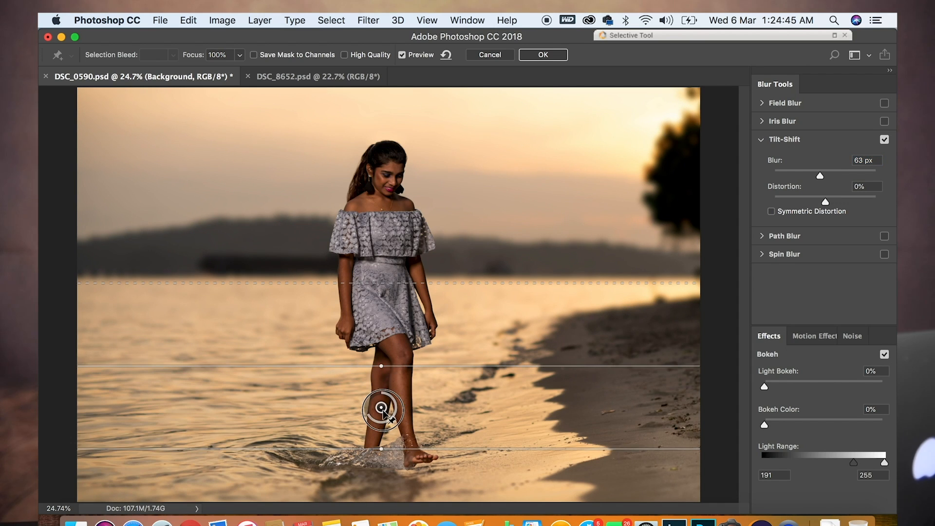
- Lower the Tilt-Shift focus band so its centre sits on the woman's lower shins, and apply the blur
drag(382, 408, 382, 415)
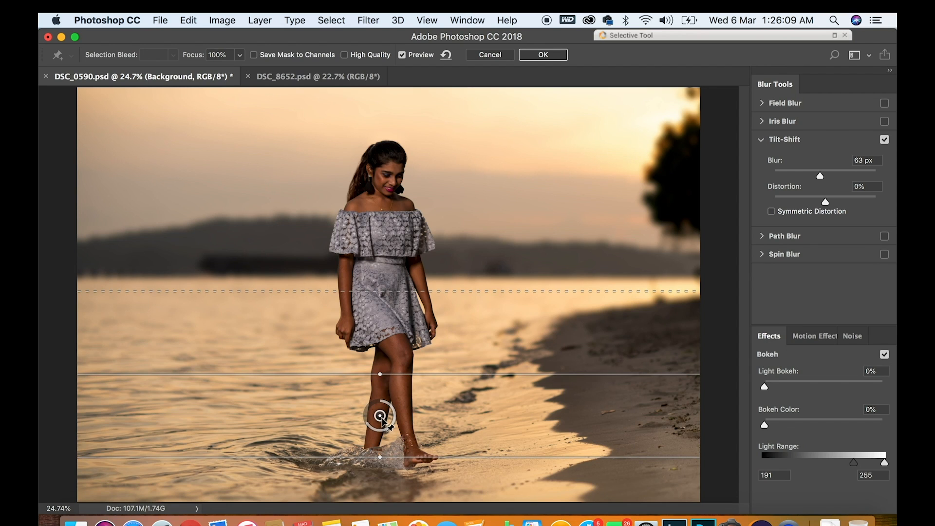
drag(380, 417, 381, 429)
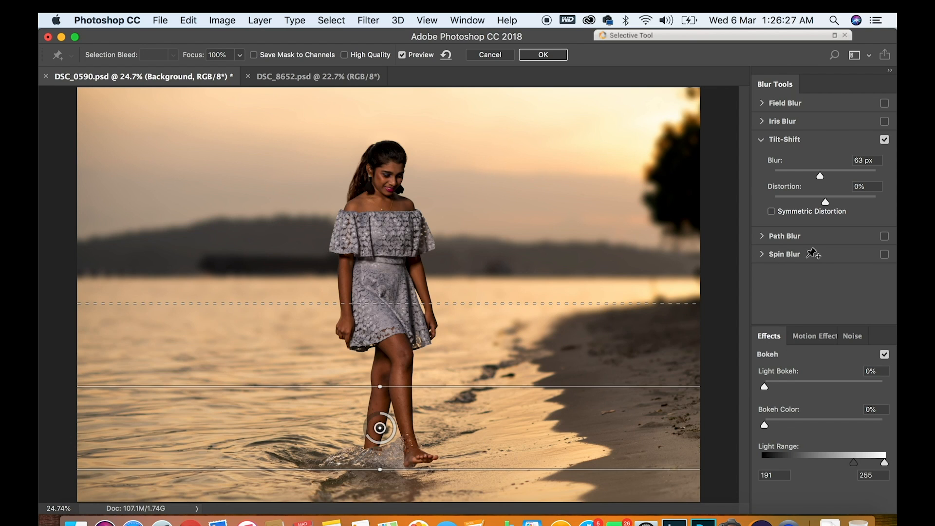
click(544, 56)
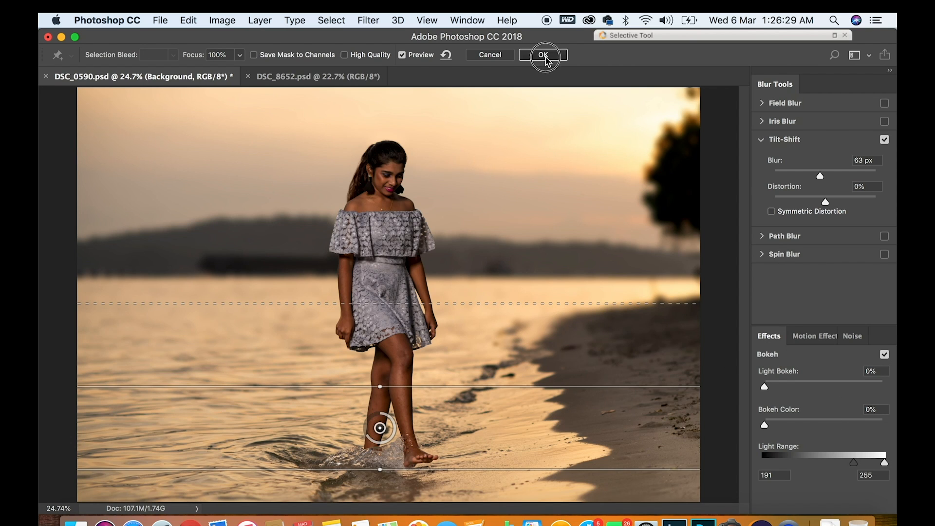